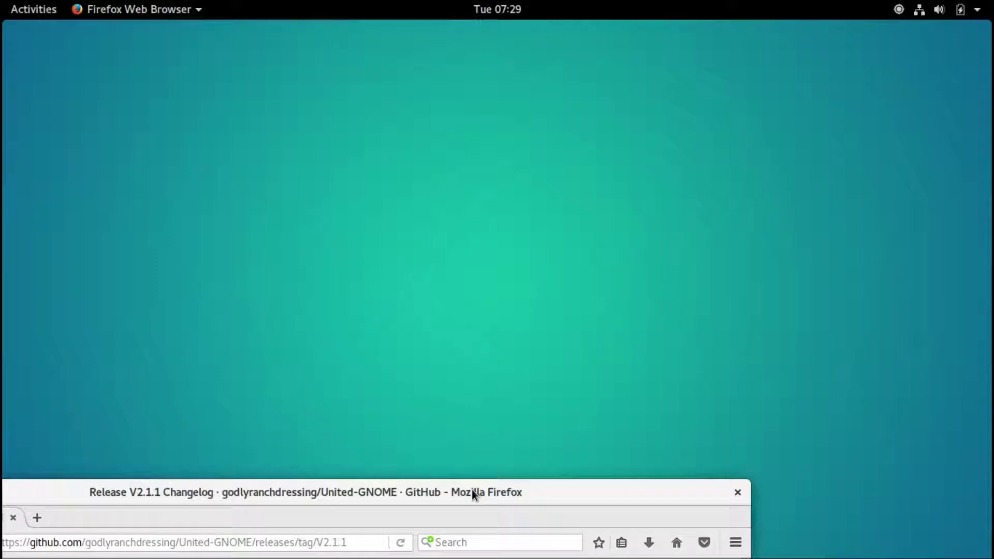
Maximize the Firefox window showing the United-GNOME V2.1.1 Changelog release page.
left_click_drag(472, 492, 674, 170)
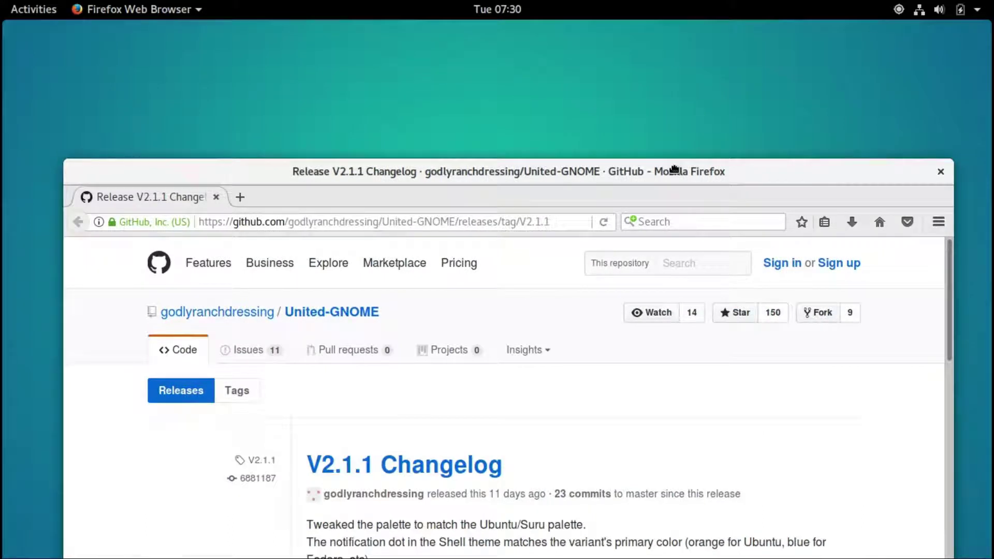
left_click_drag(674, 170, 673, 12)
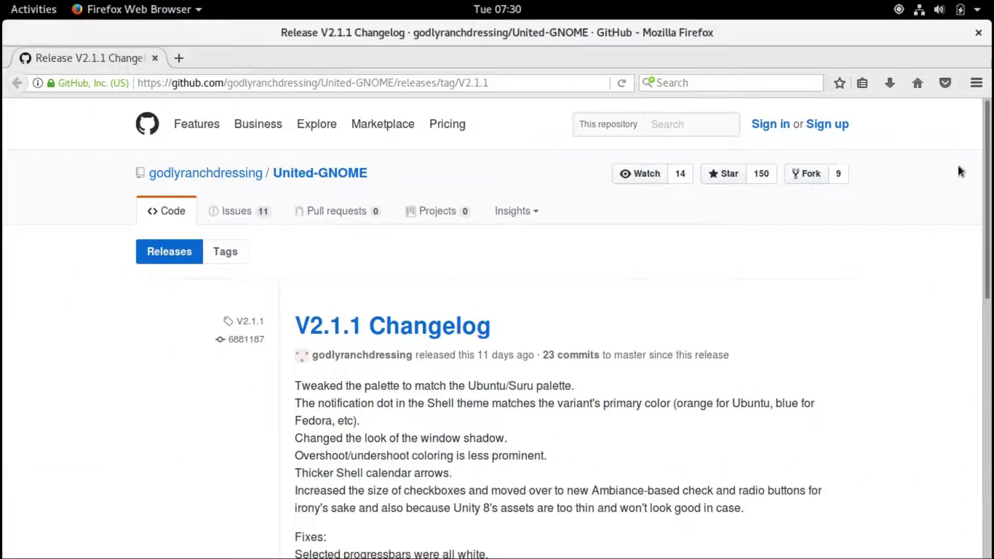
Save United-Latest.tar.gz from the release page and open its Downloads folder.
left_click_drag(989, 179, 991, 405)
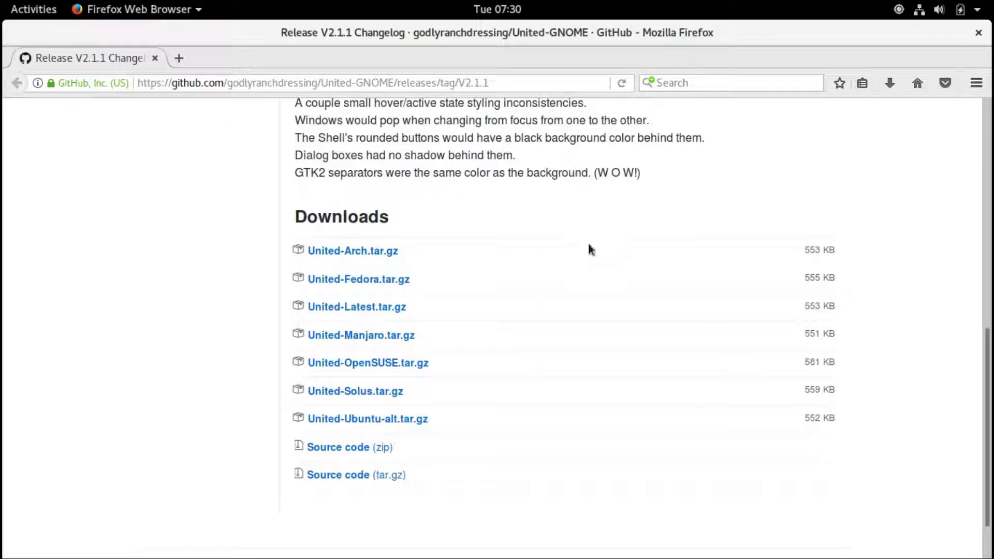
left_click(354, 308)
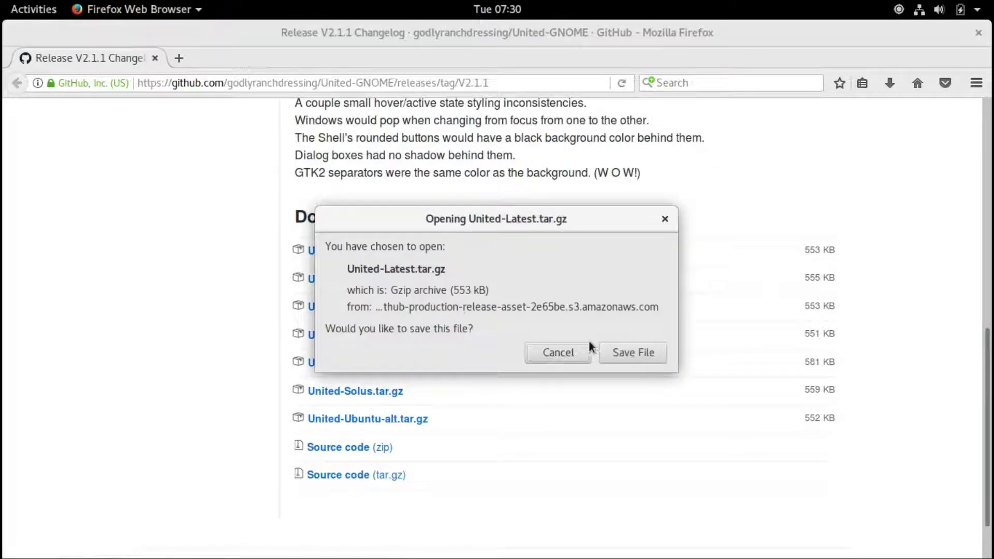
left_click(625, 355)
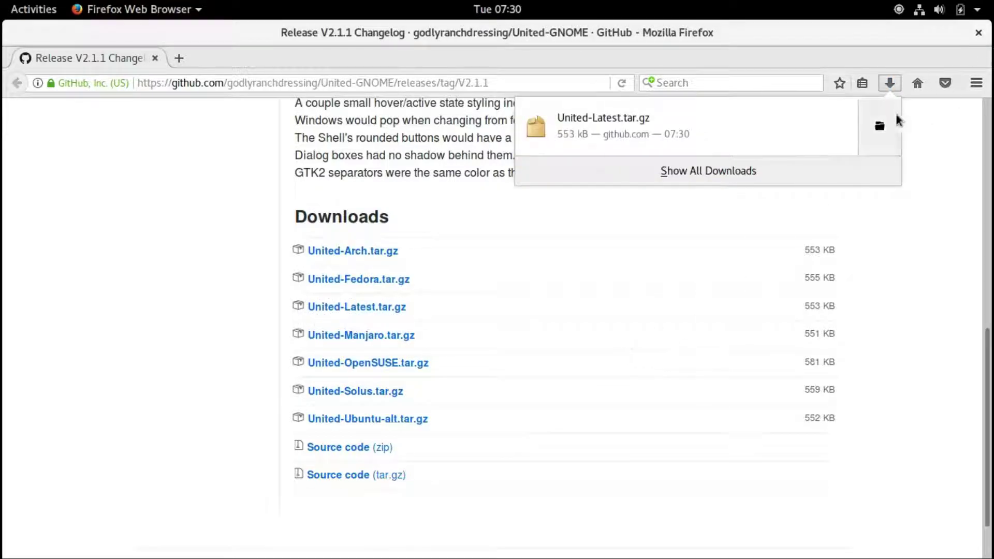
left_click(879, 127)
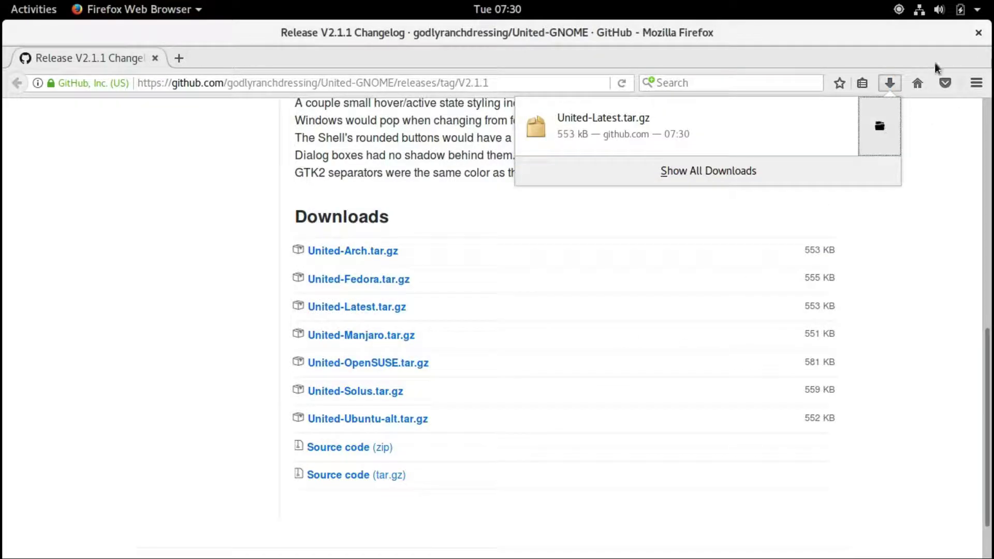
Close Firefox and extract United-Latest.tar.gz in place in Downloads.
left_click(978, 33)
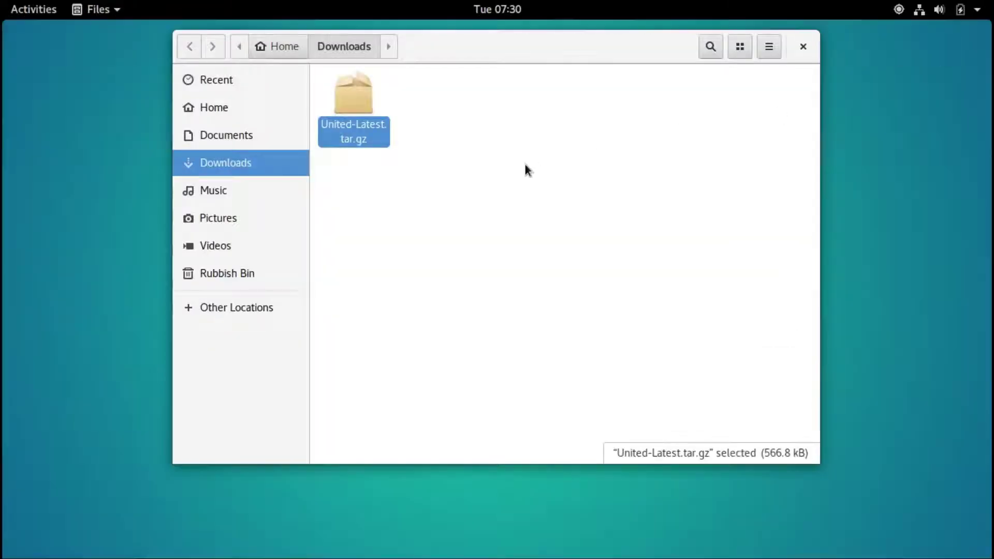
right_click(358, 107)
left_click(380, 288)
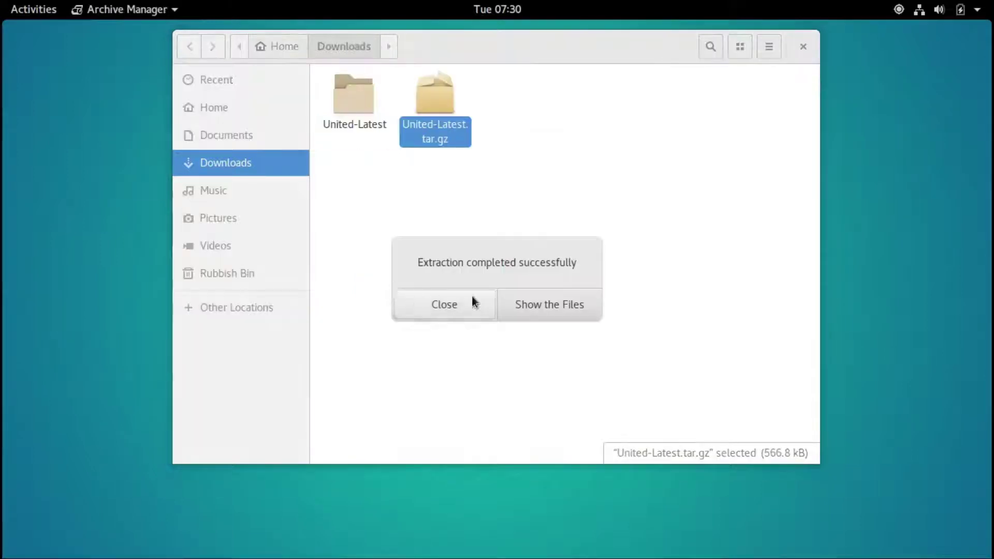
left_click(457, 301)
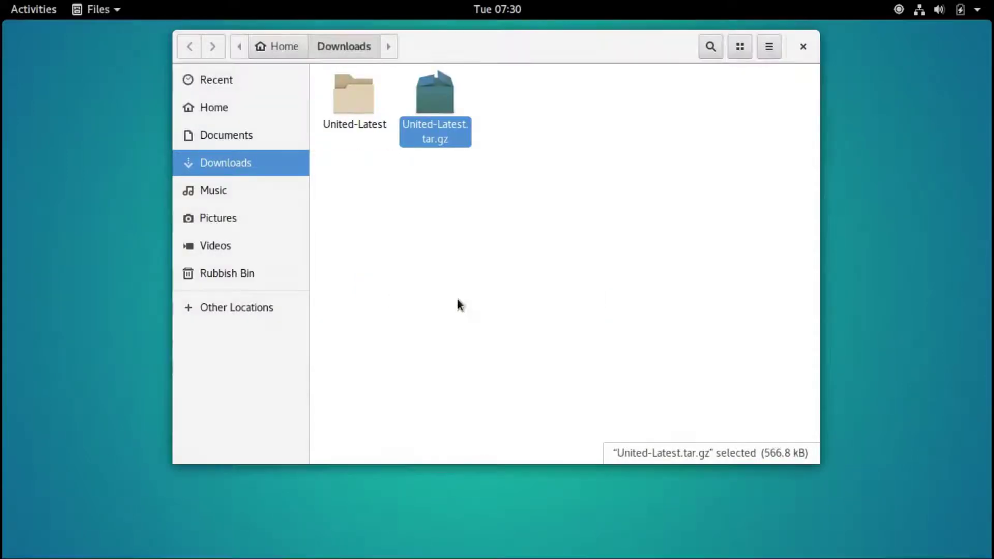
Copy the four United-Ubuntu theme folders from United-Latest, then go to Home.
double_click(362, 117)
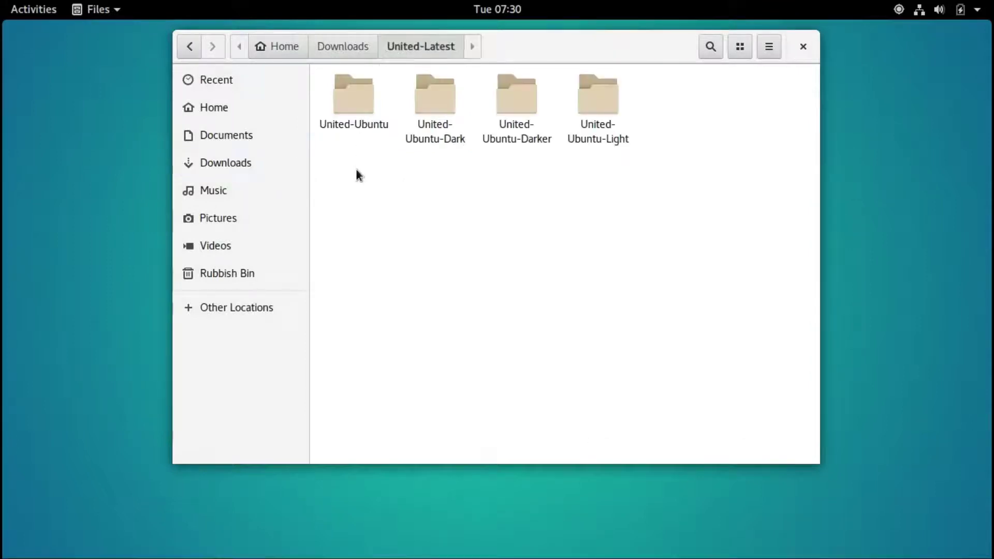
left_click_drag(337, 170, 595, 101)
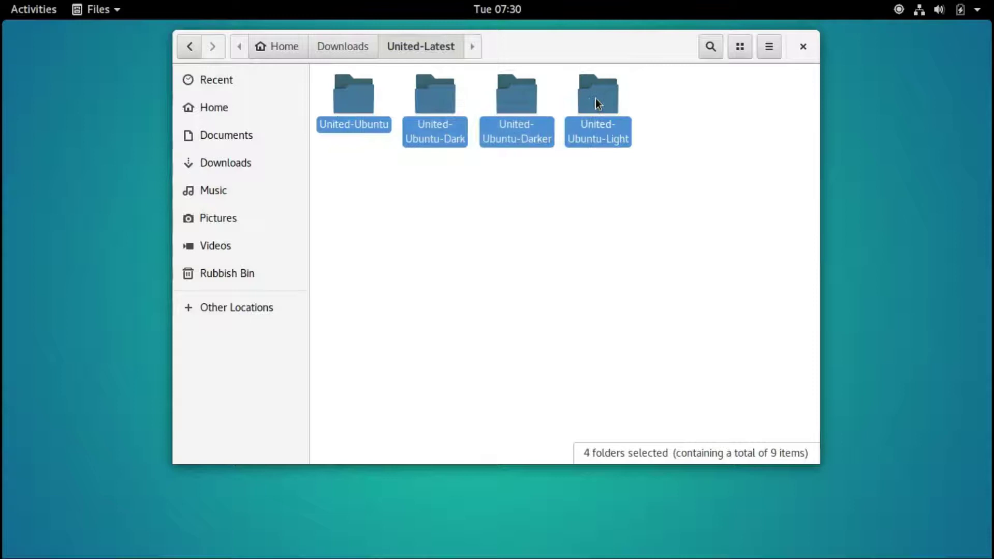
right_click(595, 104)
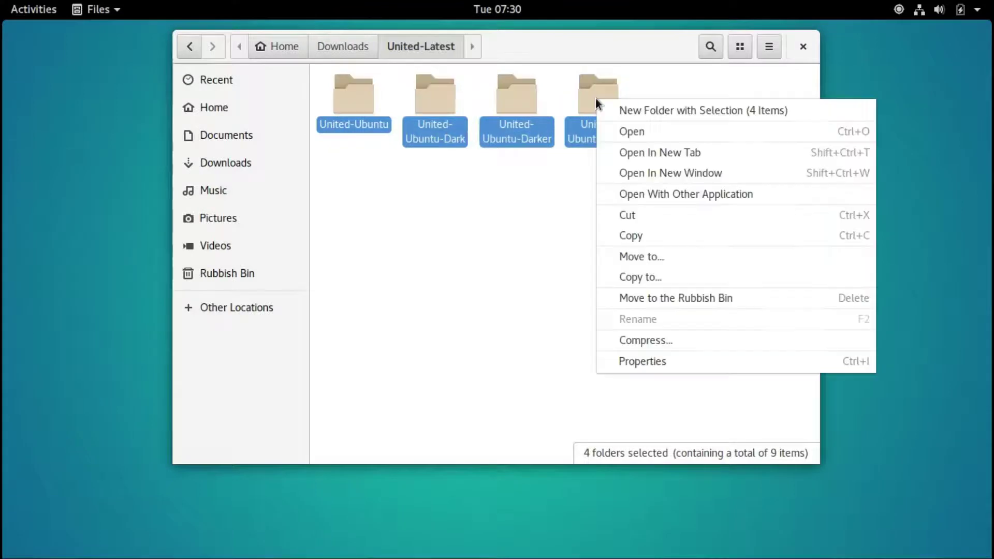
left_click(622, 234)
left_click(208, 110)
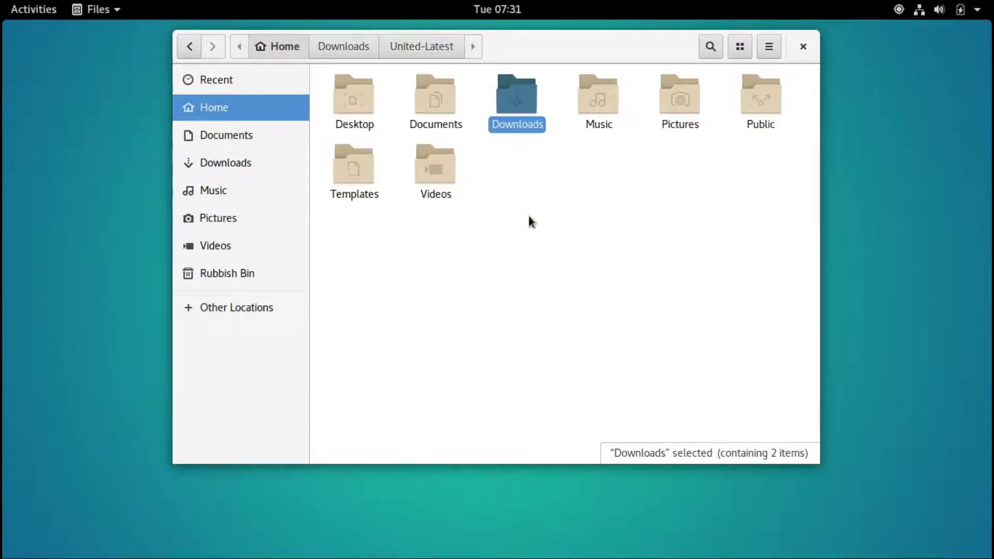
Show hidden files in the Home folder with Ctrl+H.
left_click(762, 52)
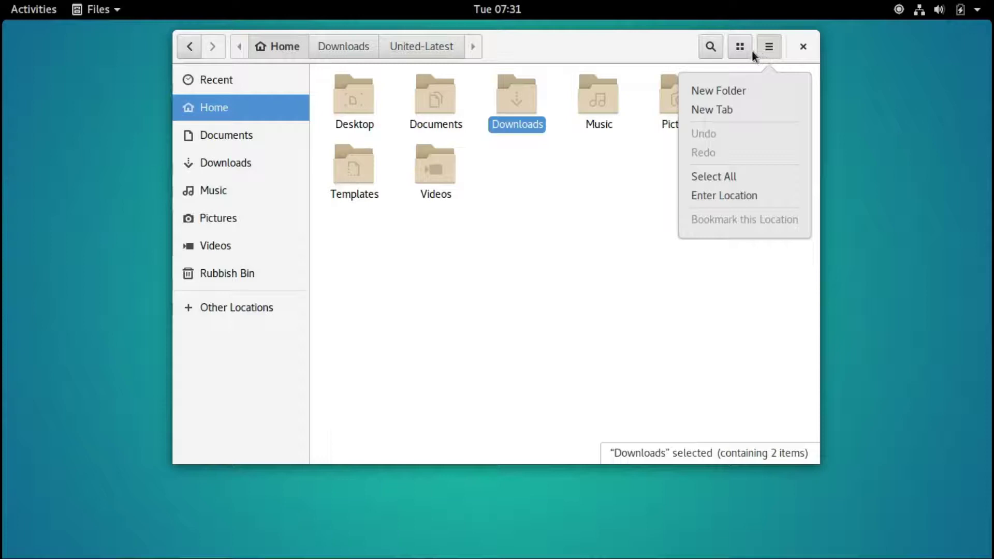
left_click(736, 48)
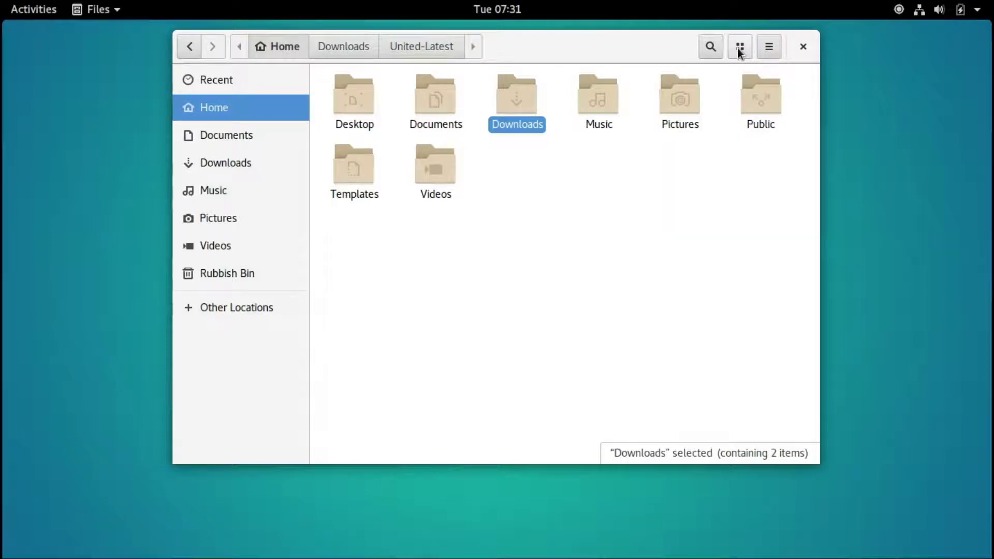
left_click(89, 10)
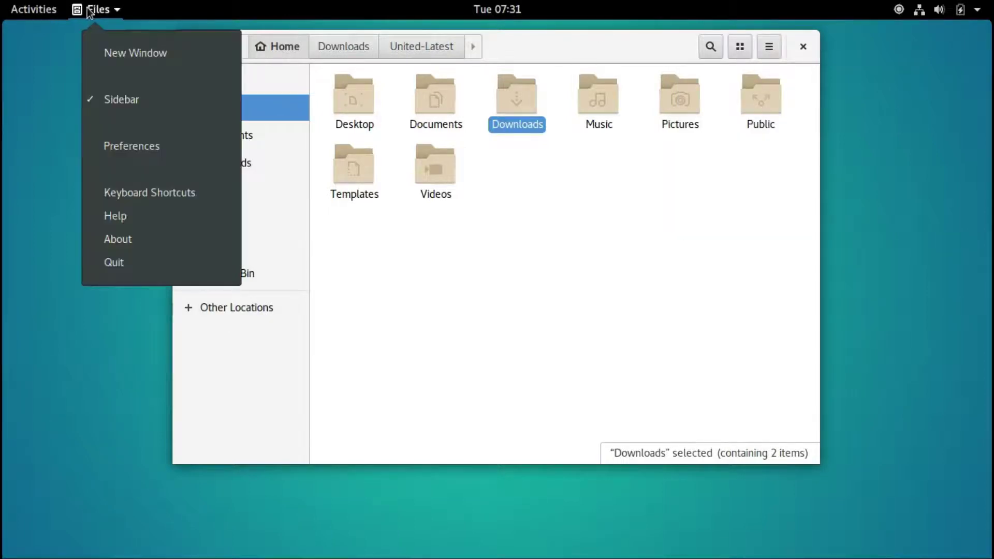
left_click(554, 332)
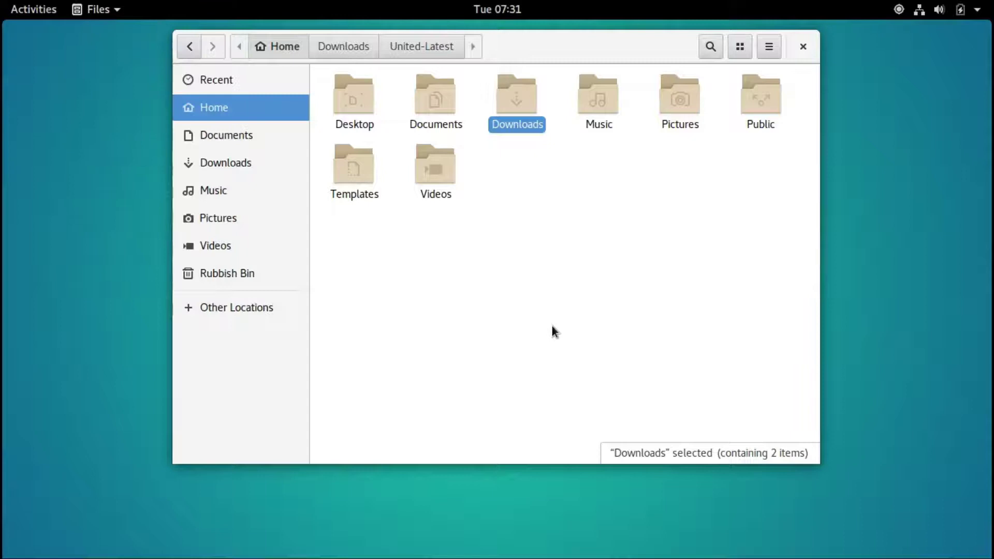
key("ctrl+h")
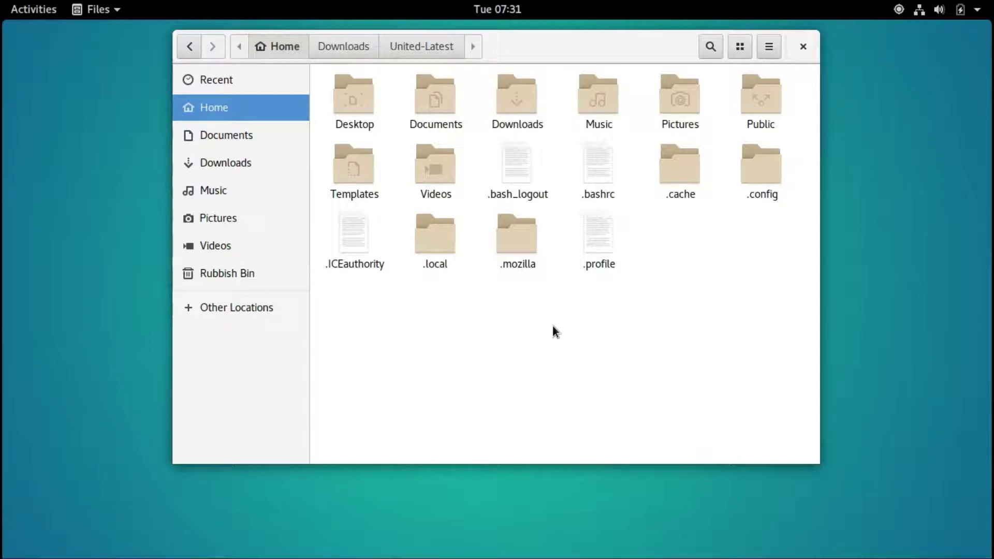
Create a new folder named .themes in Home.
right_click(553, 331)
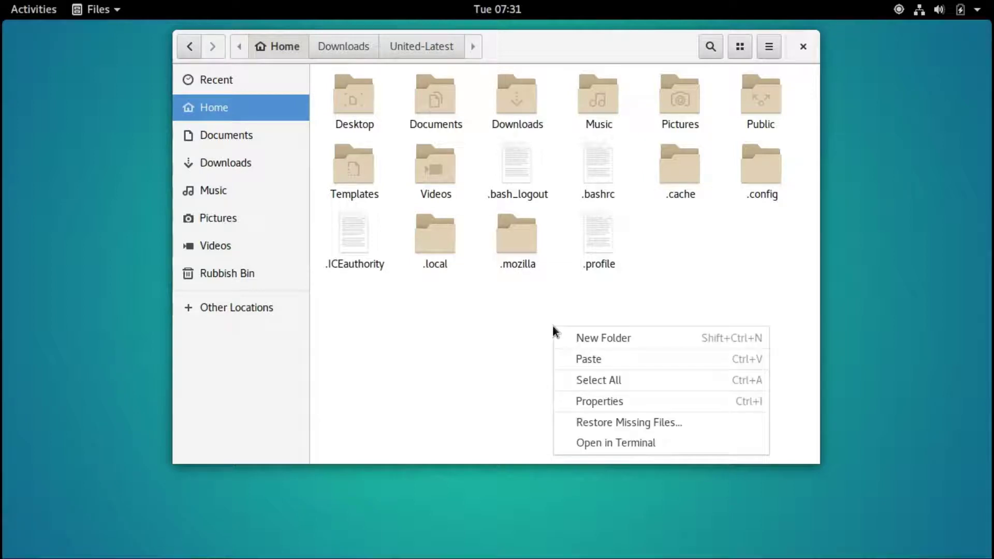
left_click(578, 337)
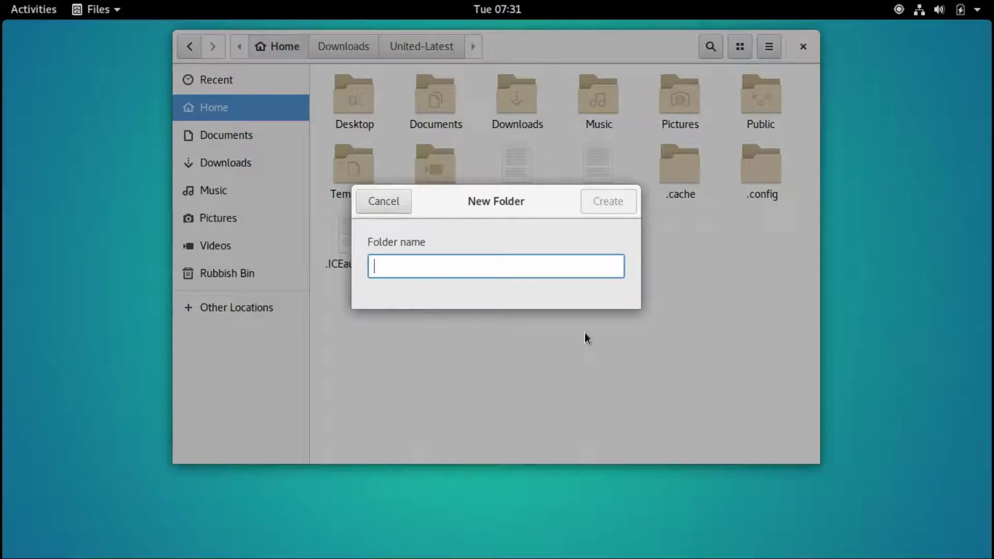
type(".t")
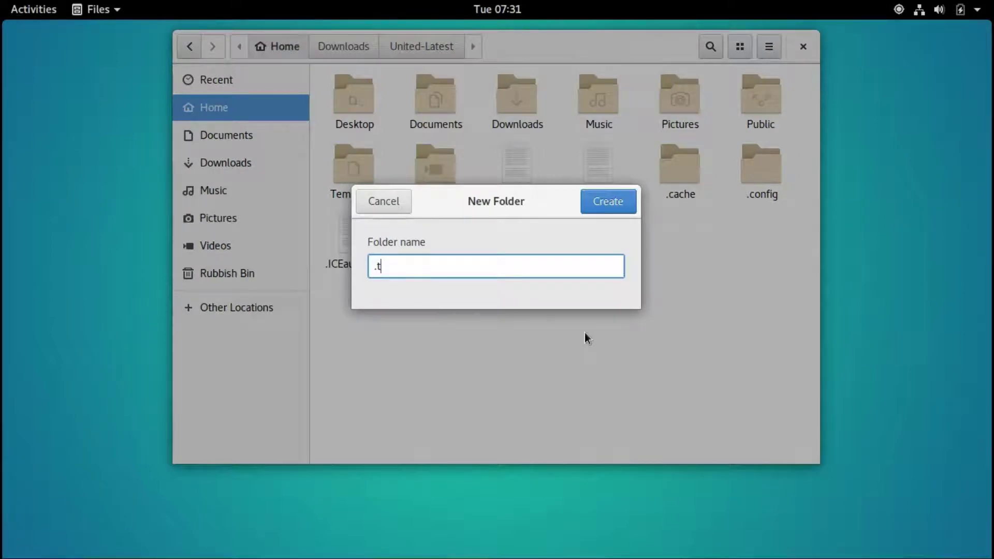
type("hemes")
left_click(614, 206)
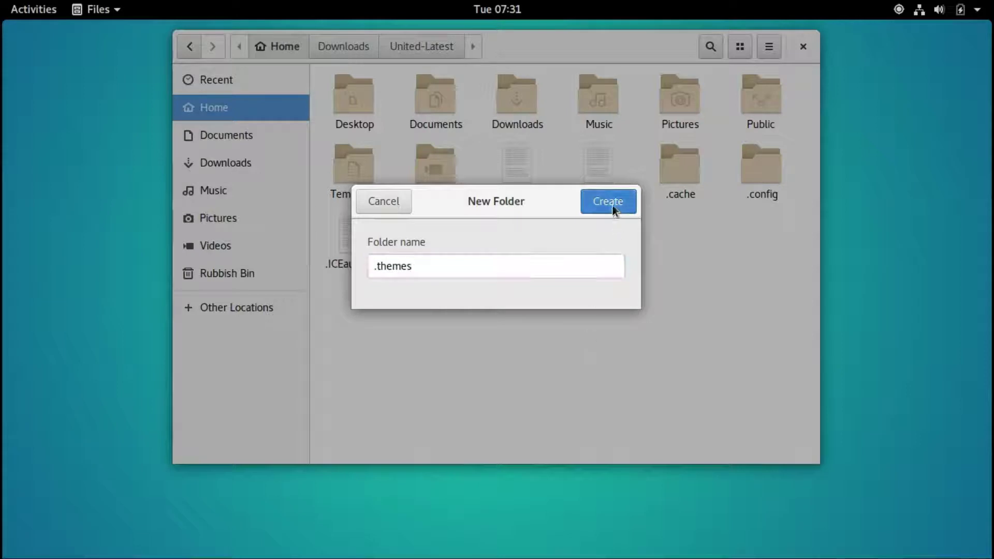
left_click(601, 366)
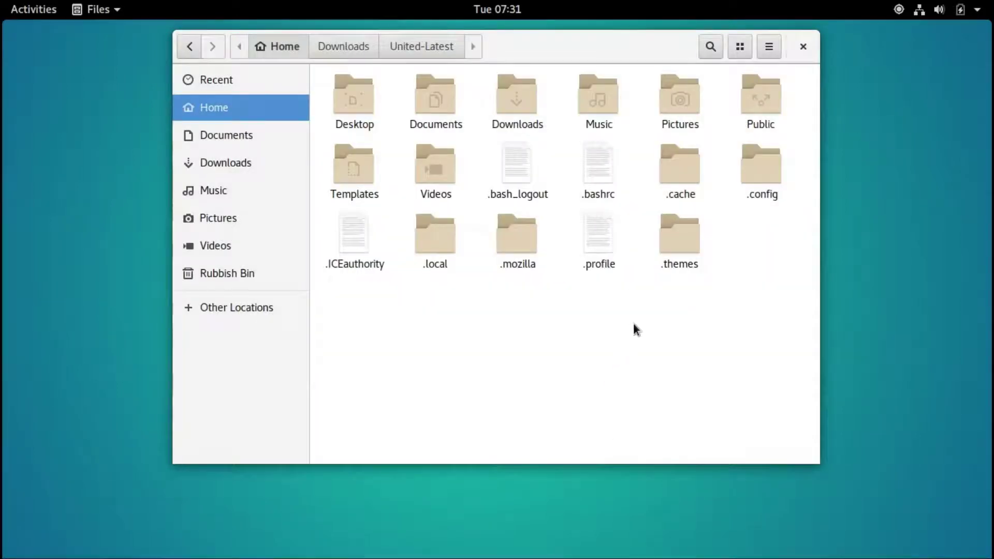
Paste the four copied United-Ubuntu theme folders into .themes.
double_click(686, 233)
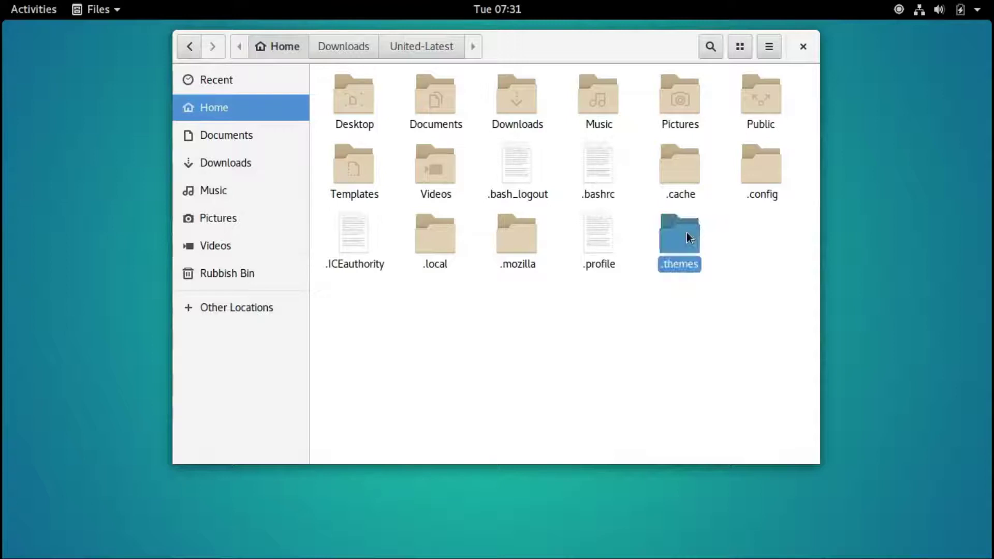
right_click(468, 206)
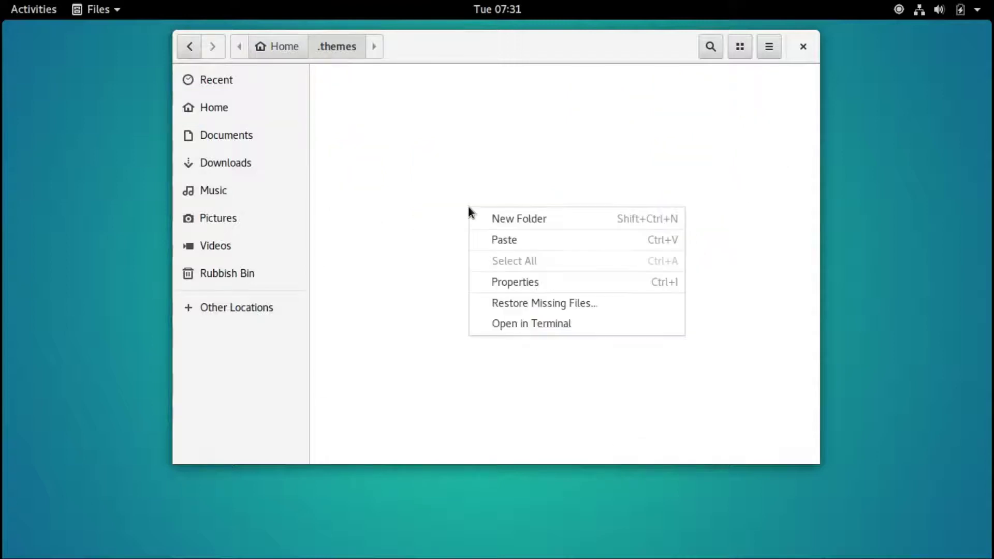
left_click(492, 234)
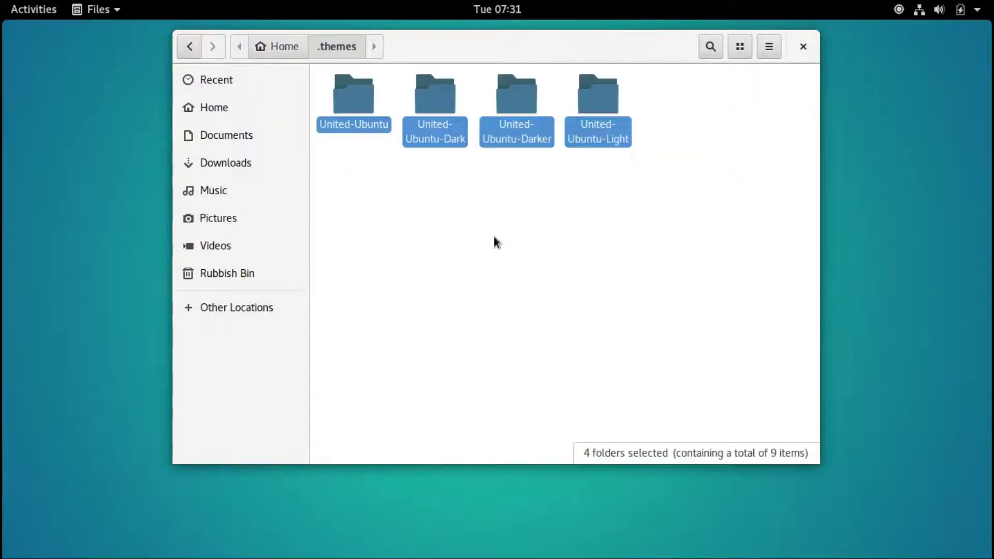
left_click(495, 238)
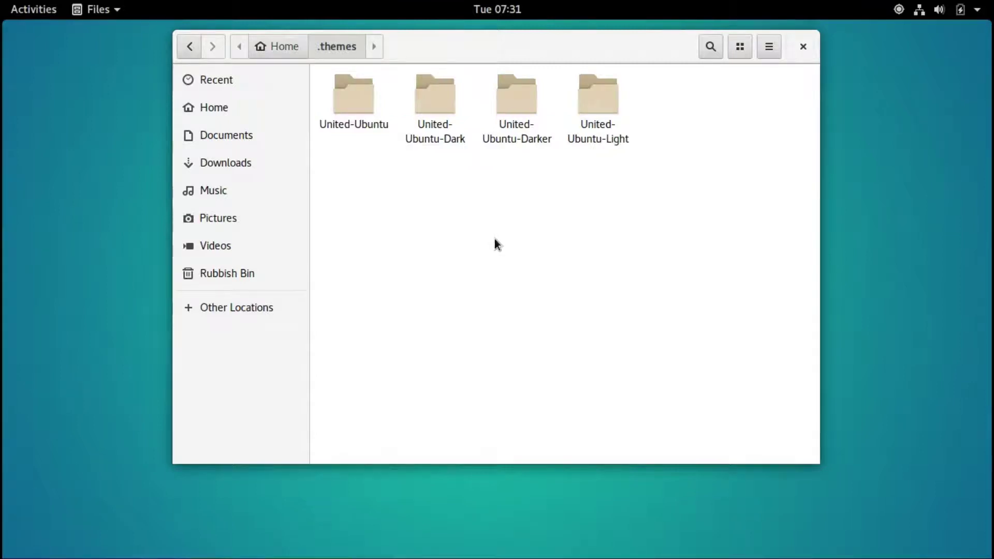
Close Files and launch Tweak Tool by searching 'gnome t' in Activities.
left_click(802, 47)
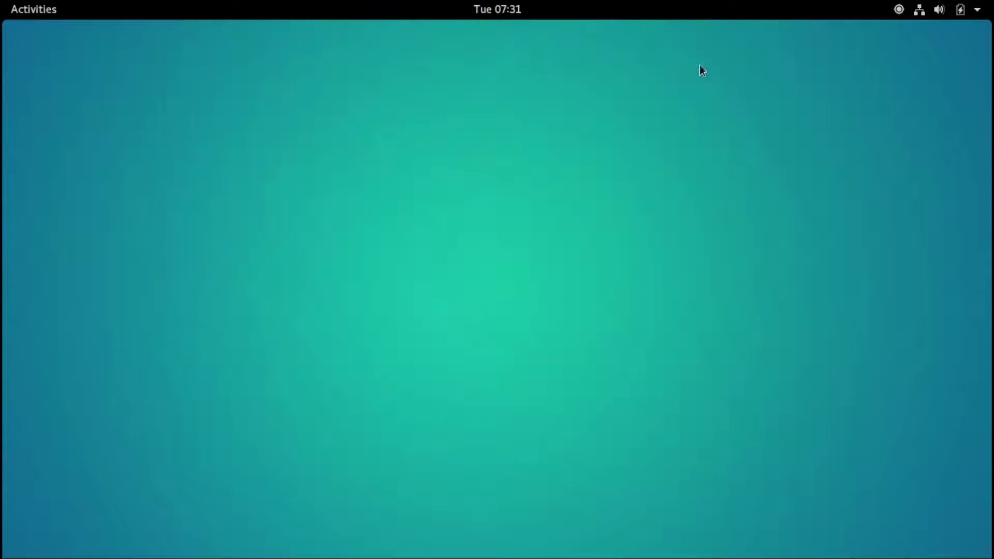
left_click(39, 14)
type("g")
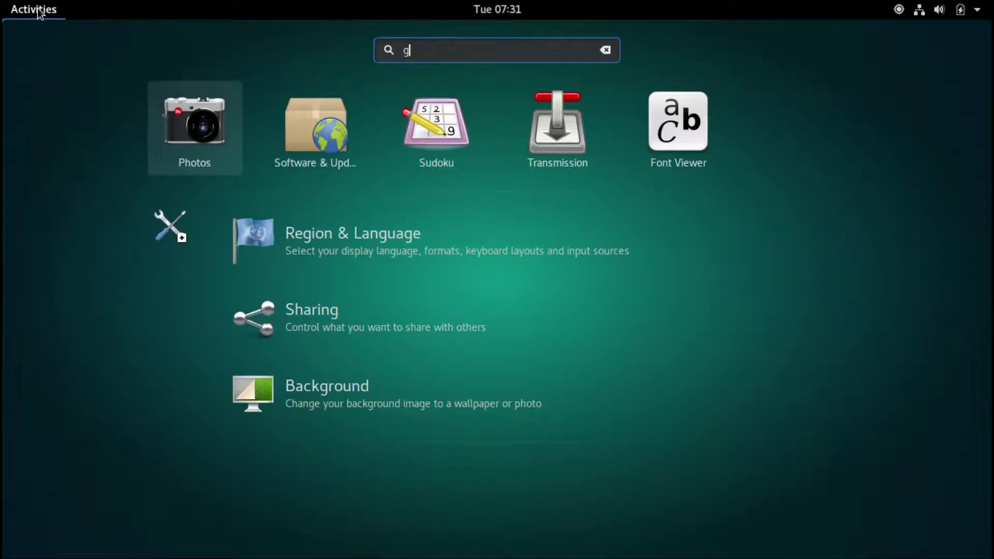
type("no")
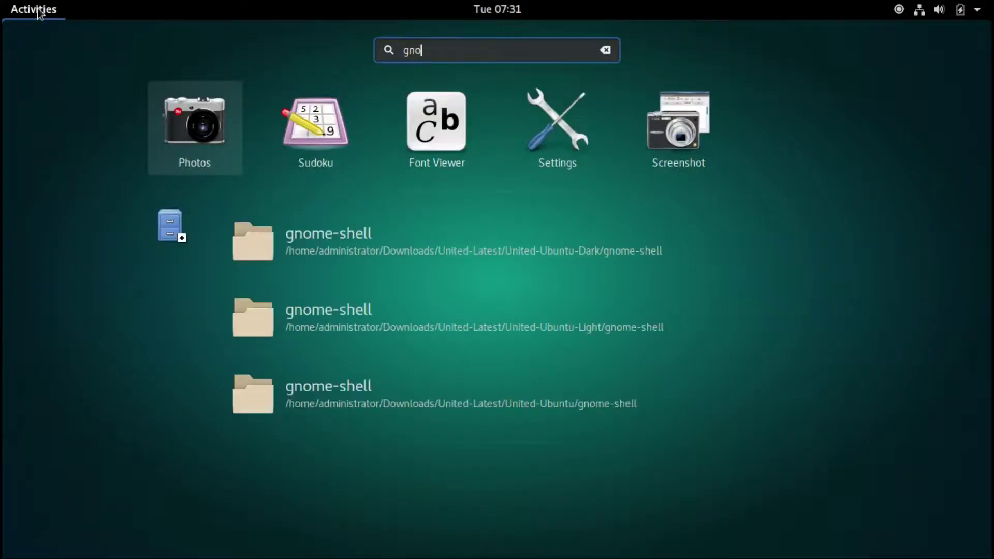
type("me t")
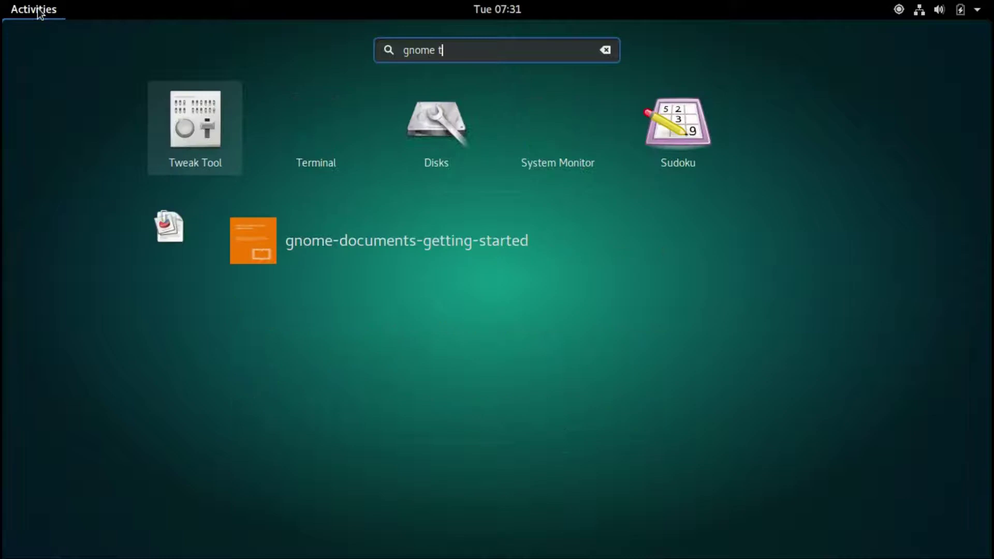
left_click(191, 101)
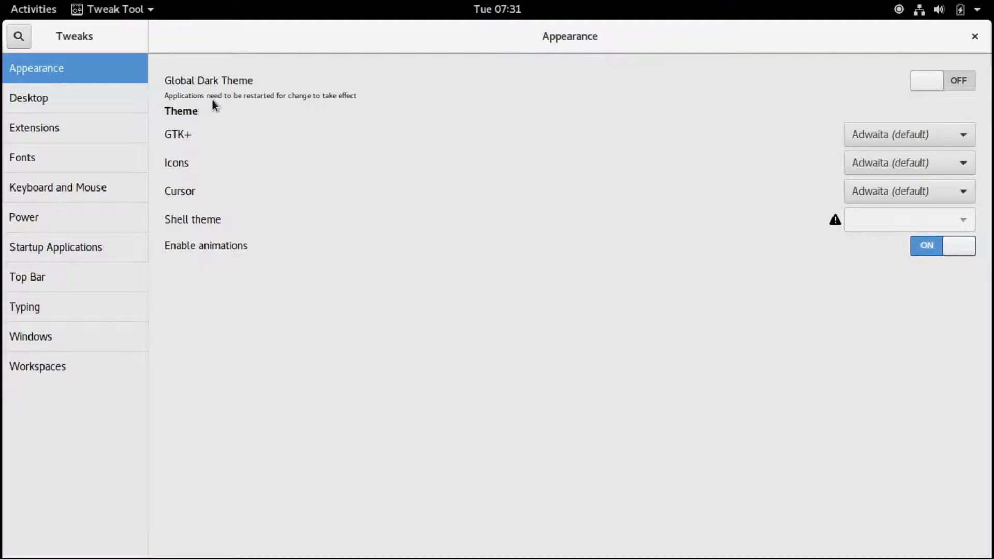
Follow the 'Get more extensions' link on Tweak Tool's Extensions page to extensions.gnome.org.
left_click(78, 130)
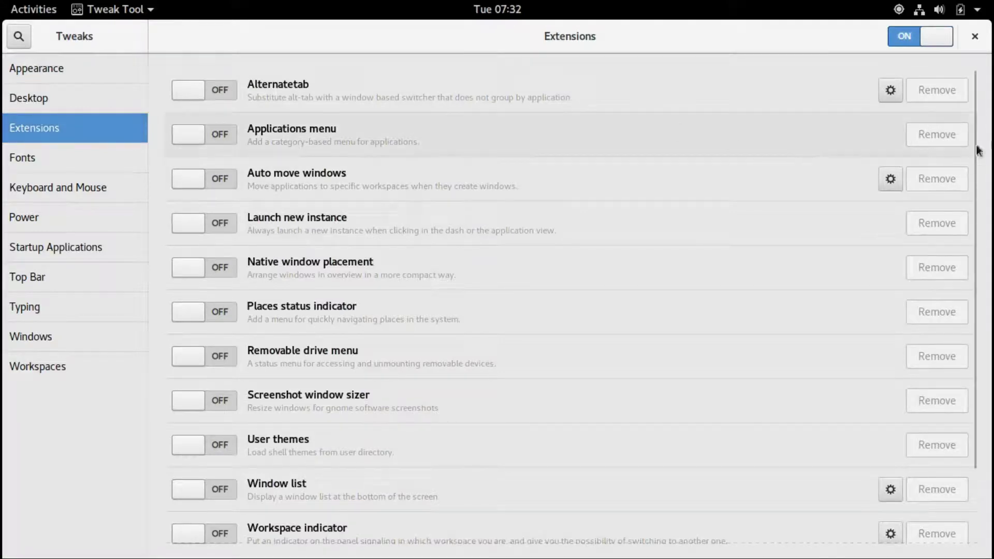
left_click_drag(978, 138, 991, 336)
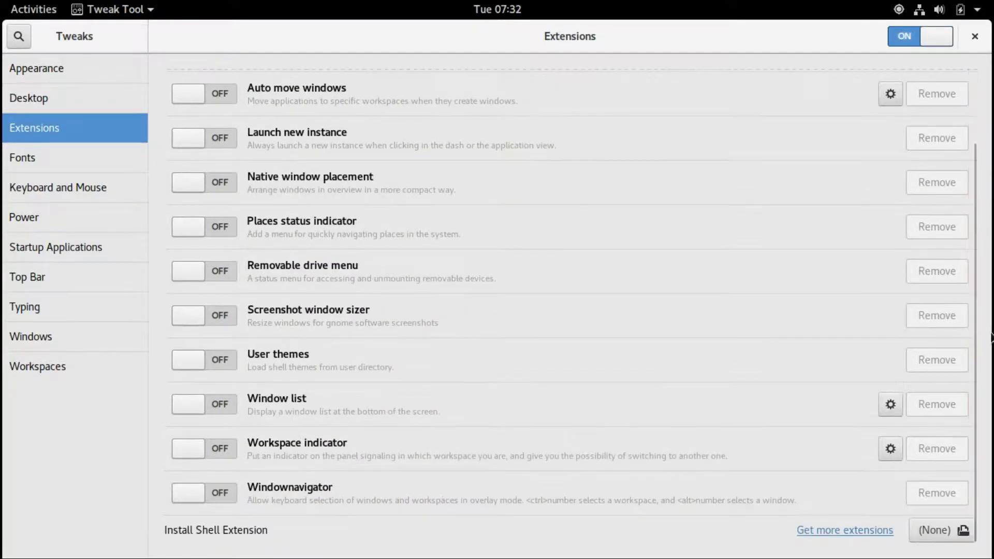
left_click(844, 533)
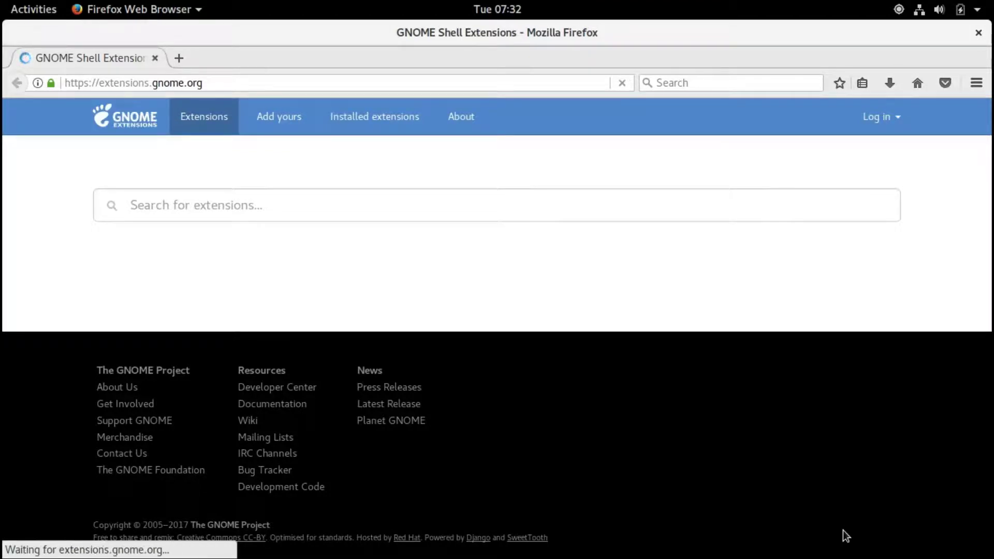
Search extensions for 'new them' and open the User Themes page.
left_click(410, 202)
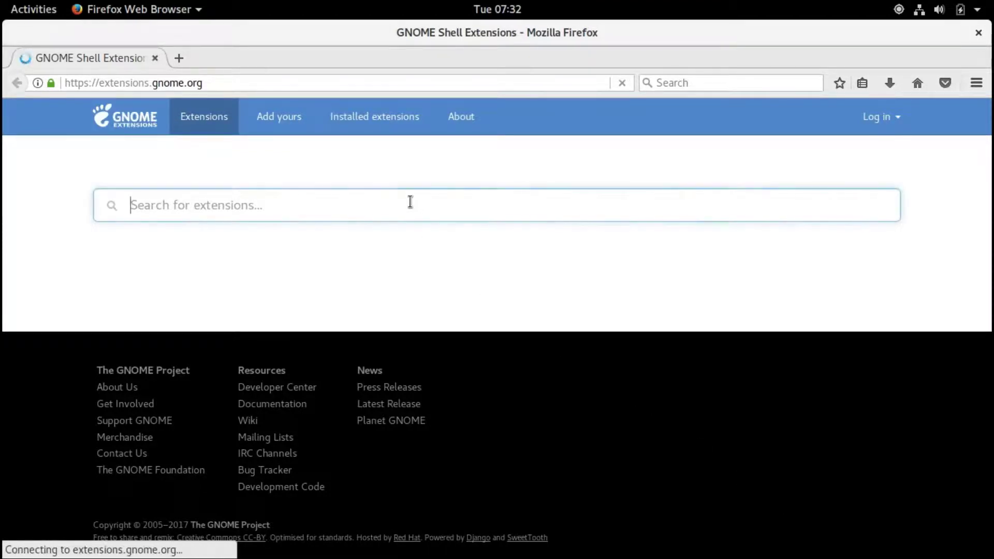
type("n")
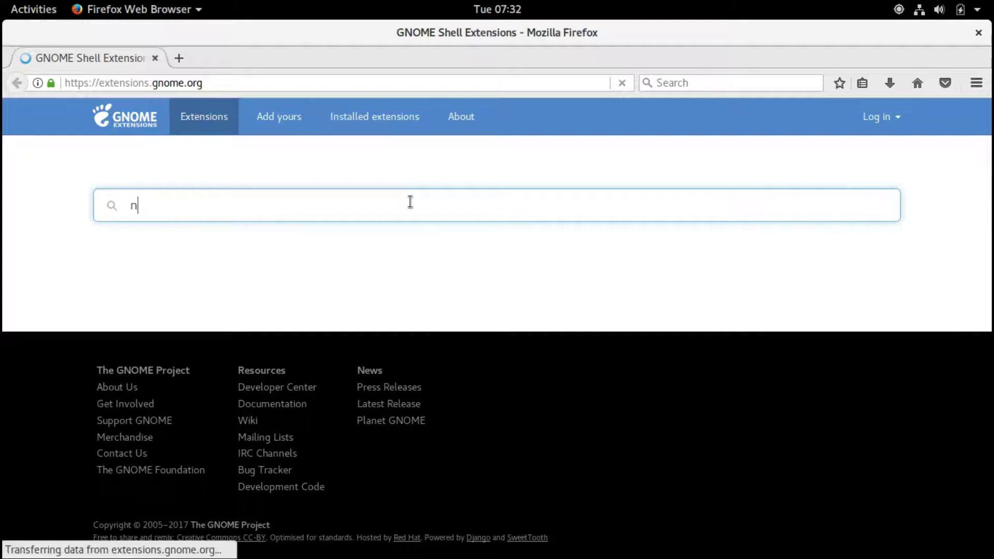
type("ew th")
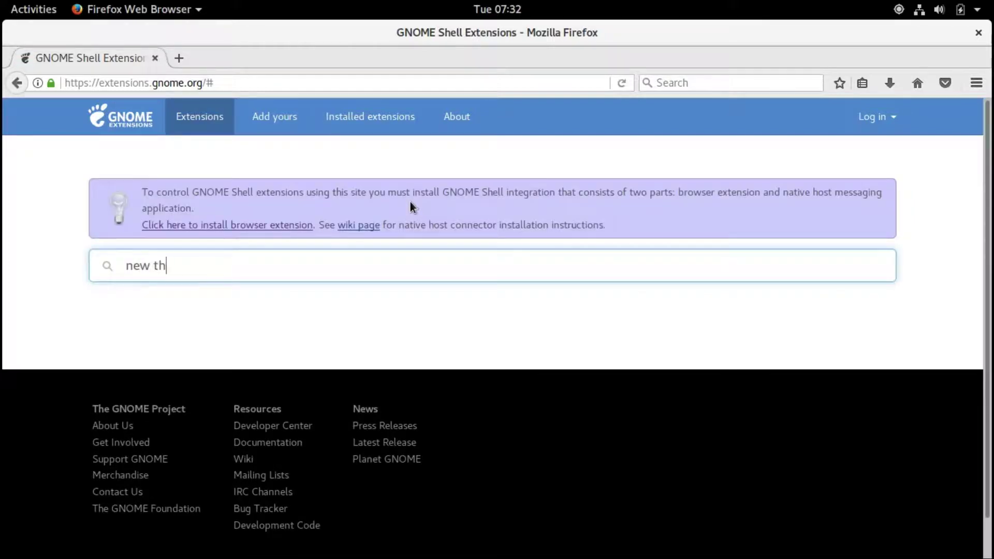
type("emes")
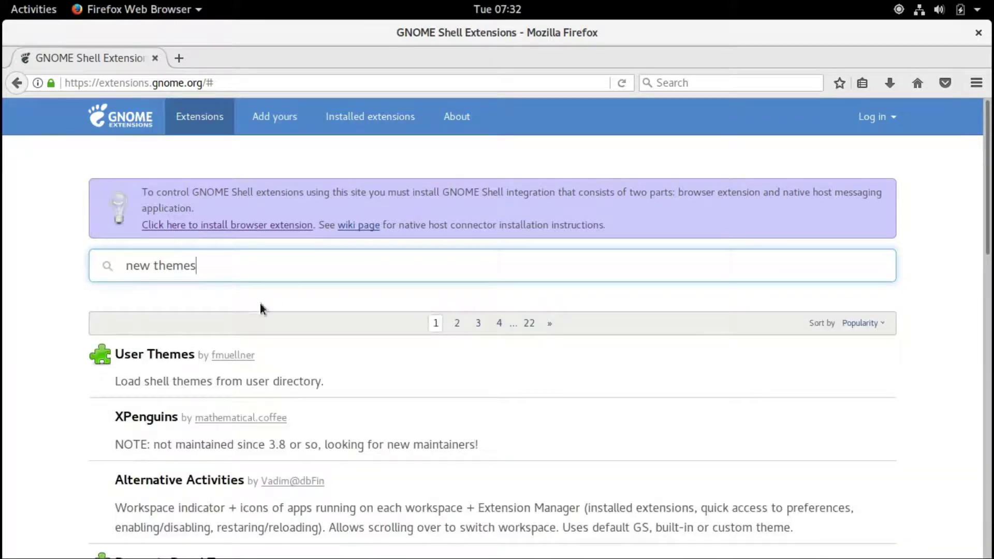
left_click(178, 355)
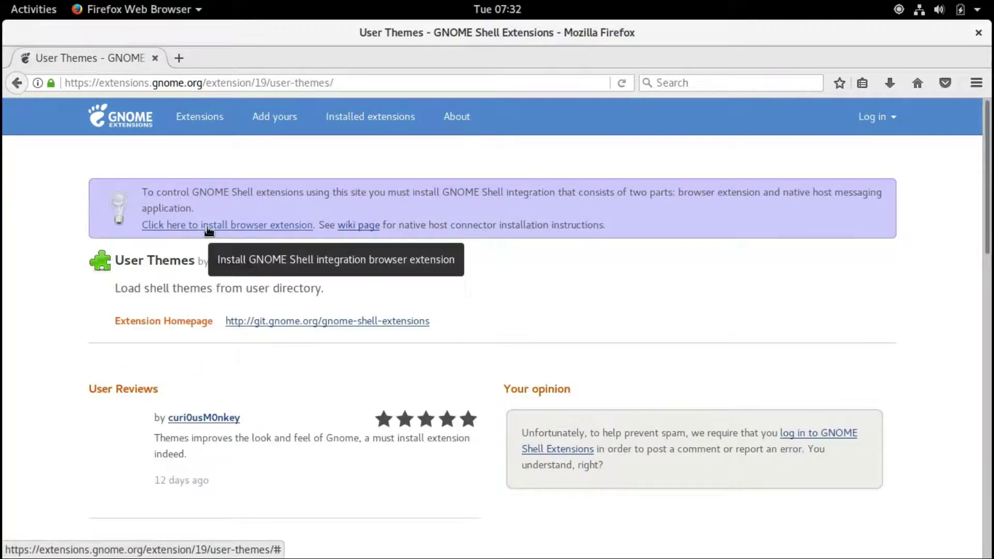
Install the GNOME Shell integration add-on, reload, then switch User Themes on and install it.
left_click(209, 226)
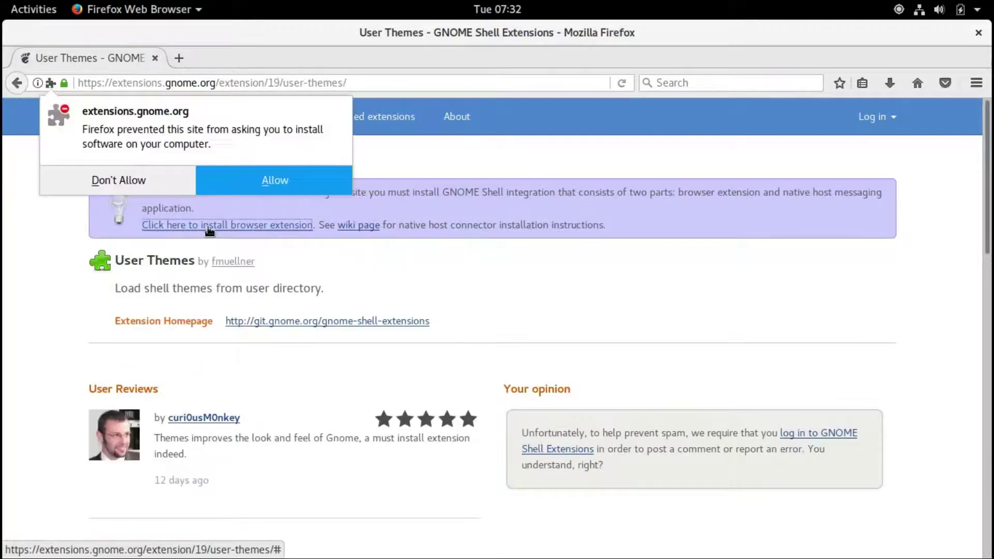
left_click(250, 174)
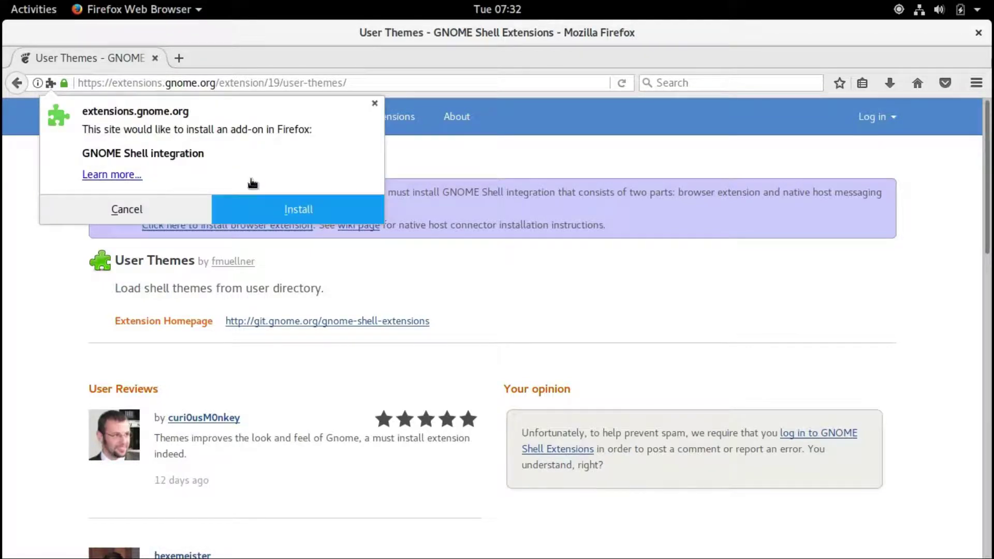
left_click(259, 211)
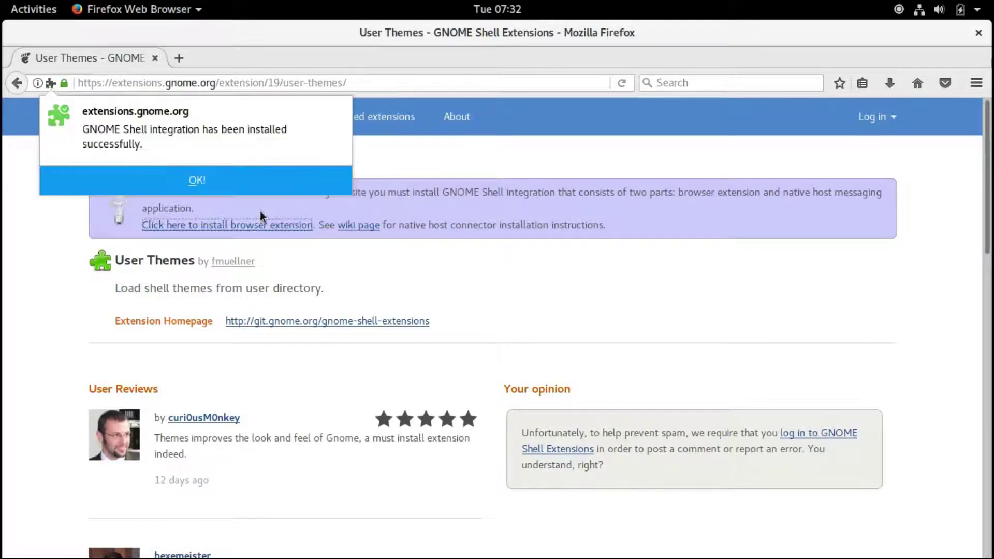
left_click(241, 188)
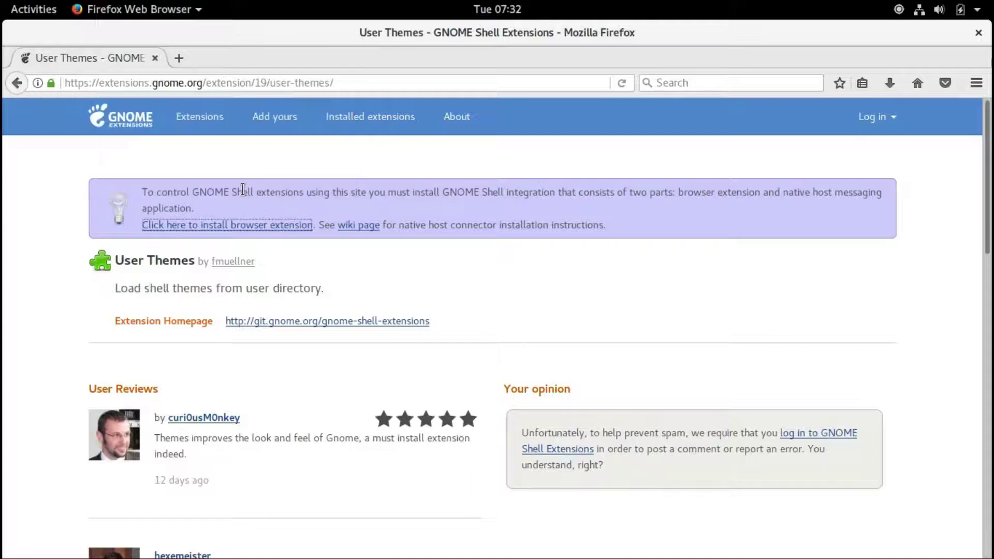
left_click(620, 83)
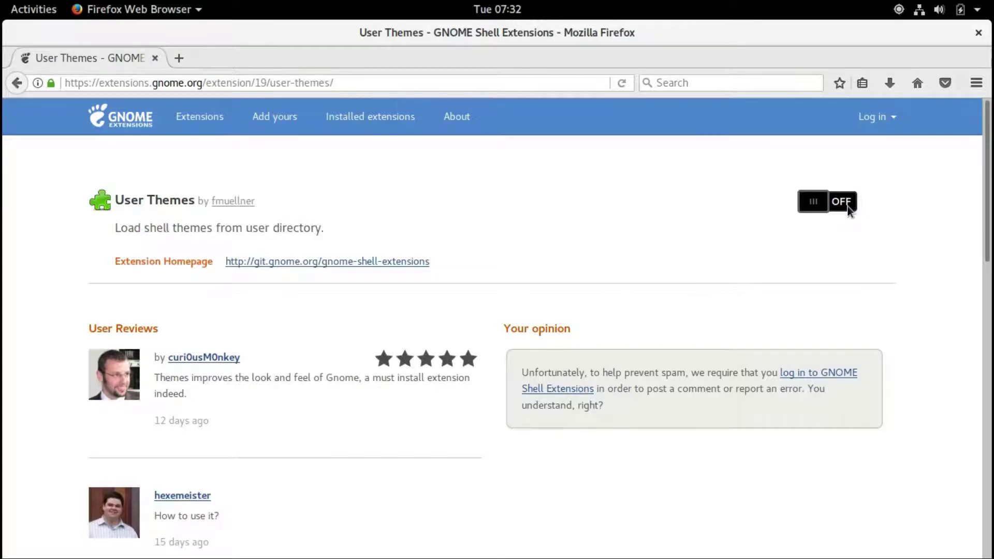
left_click(846, 205)
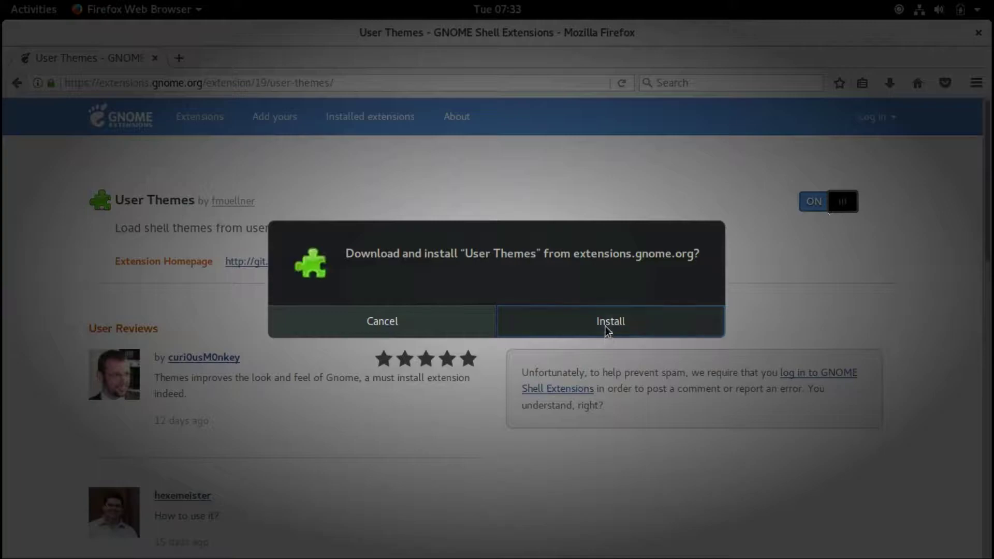
left_click(605, 326)
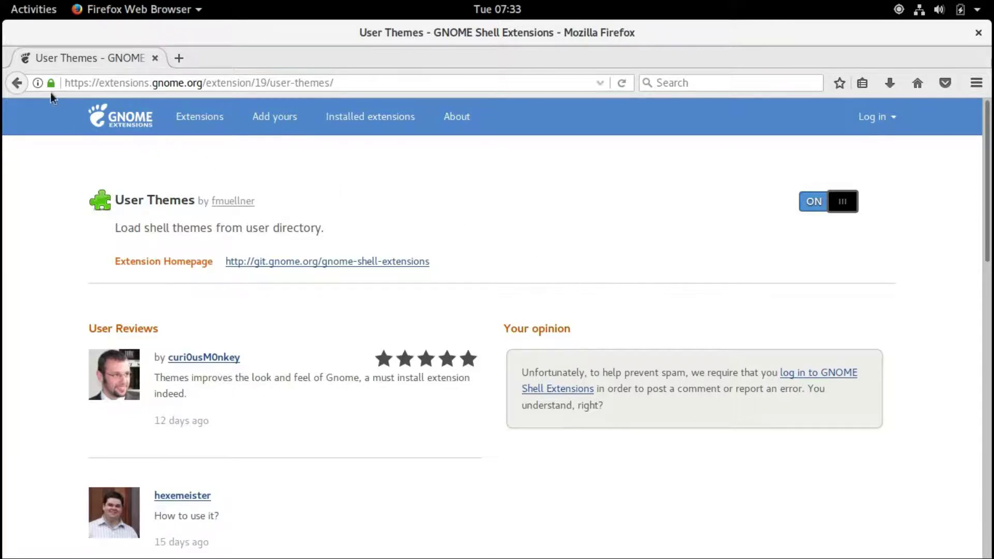
Search 'dash to do', open Dash to Dock, and switch it on and install it.
left_click(18, 83)
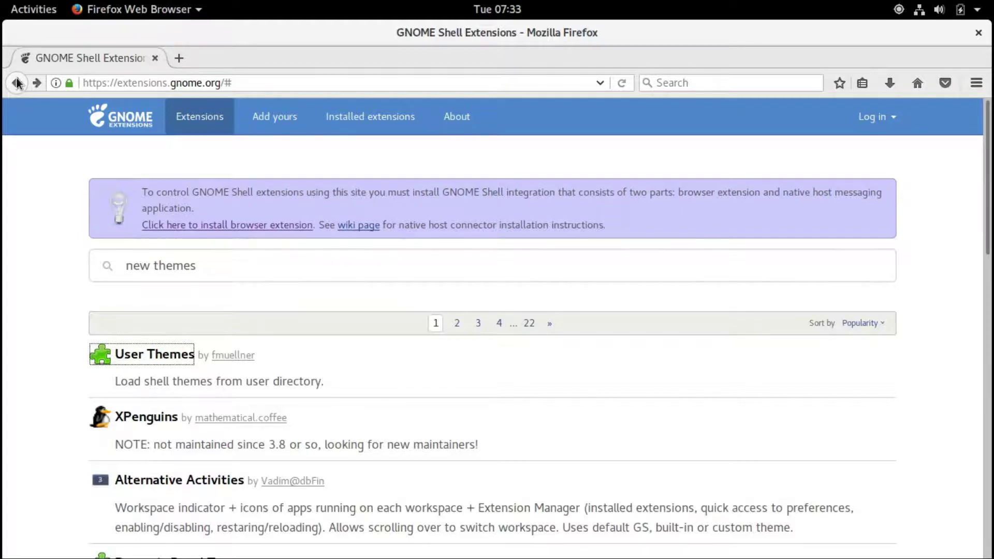
left_click_drag(224, 265, 107, 263)
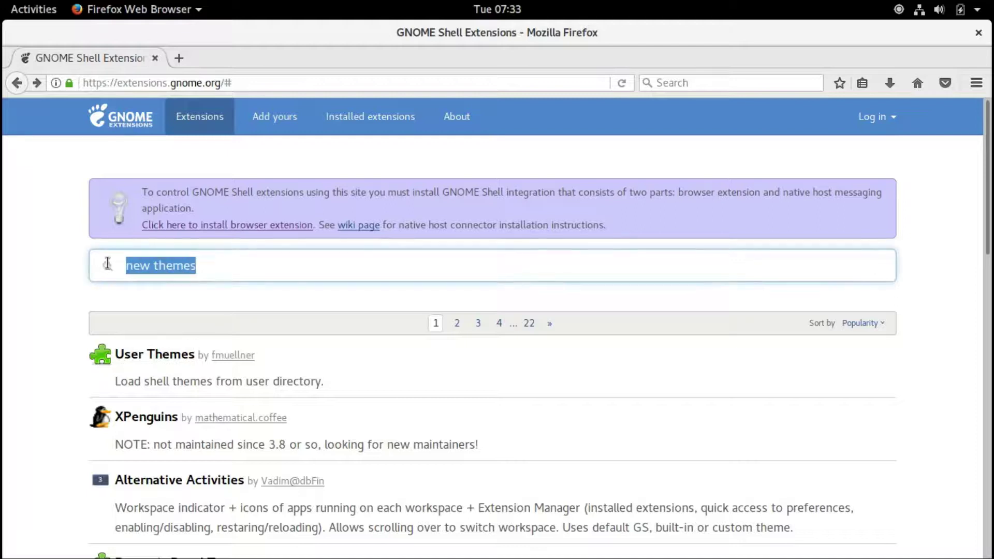
type("dash")
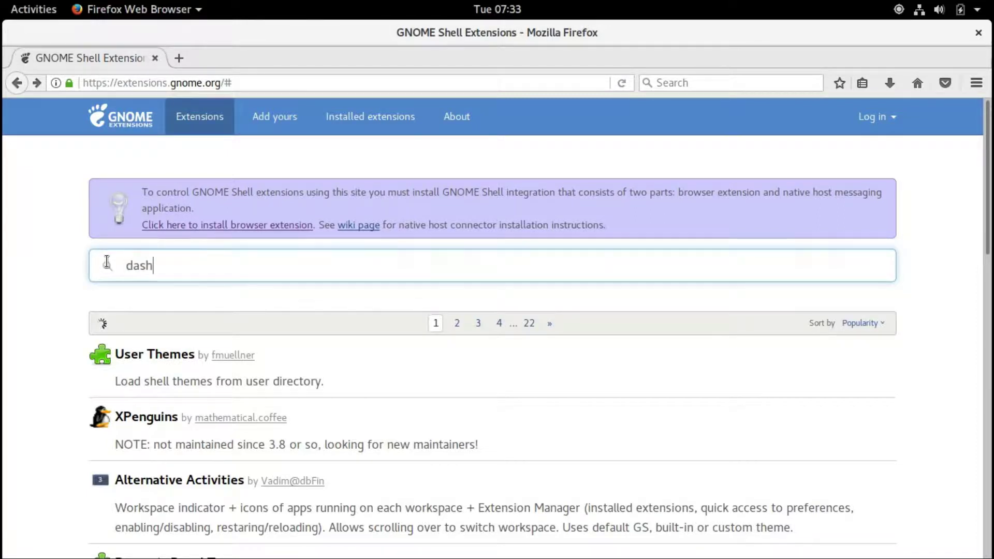
type(" to do")
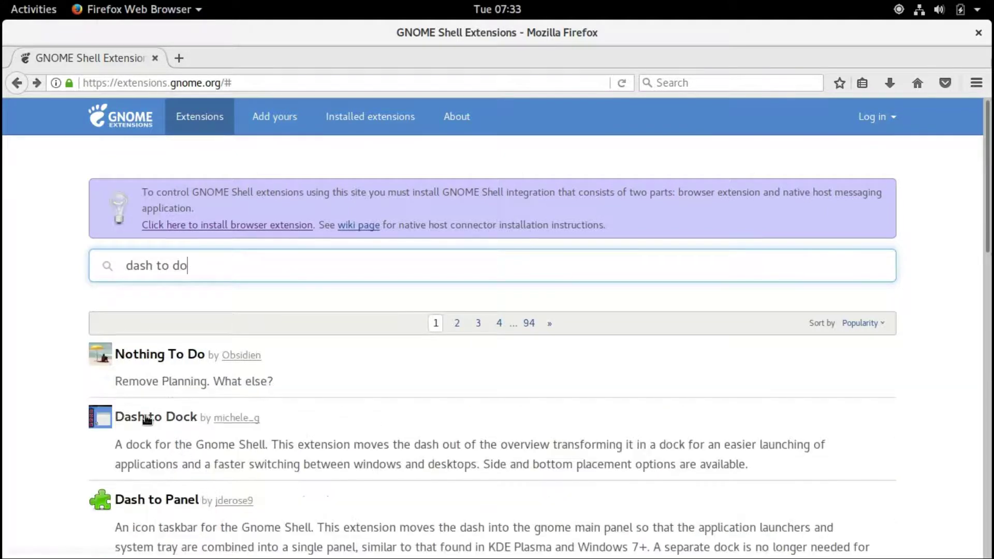
left_click(147, 418)
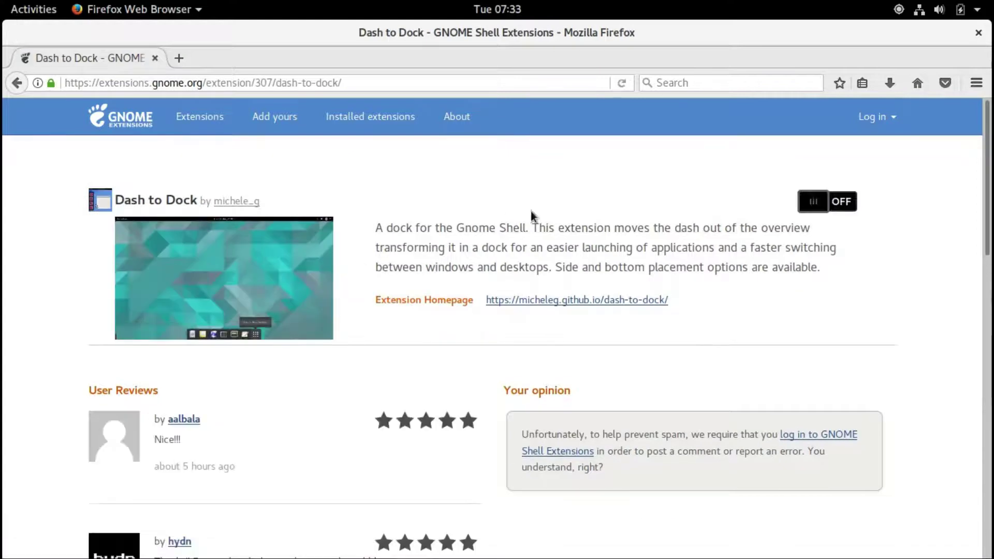
left_click(849, 205)
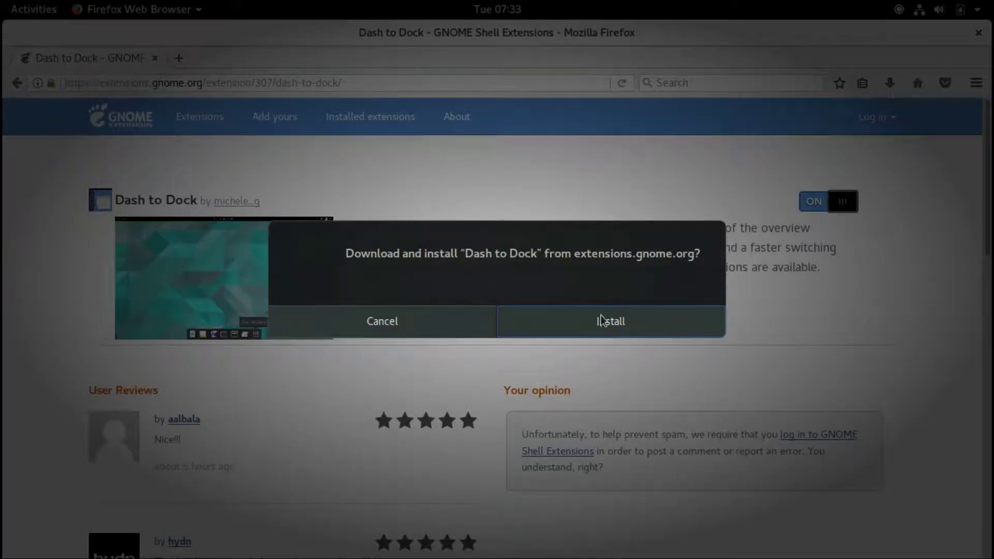
left_click(601, 318)
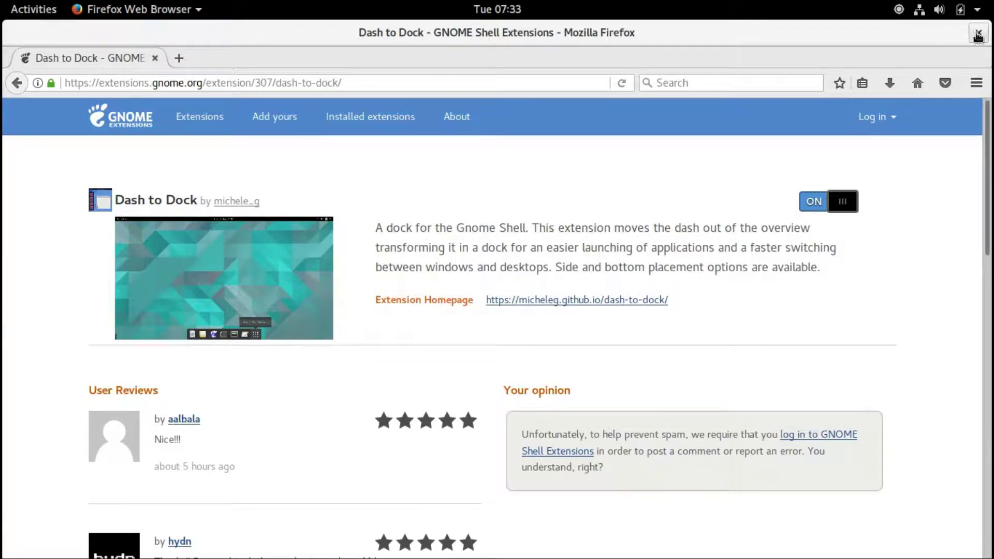
Close Firefox, check Tweak Tool's Appearance page, then quit Tweak Tool.
left_click(977, 34)
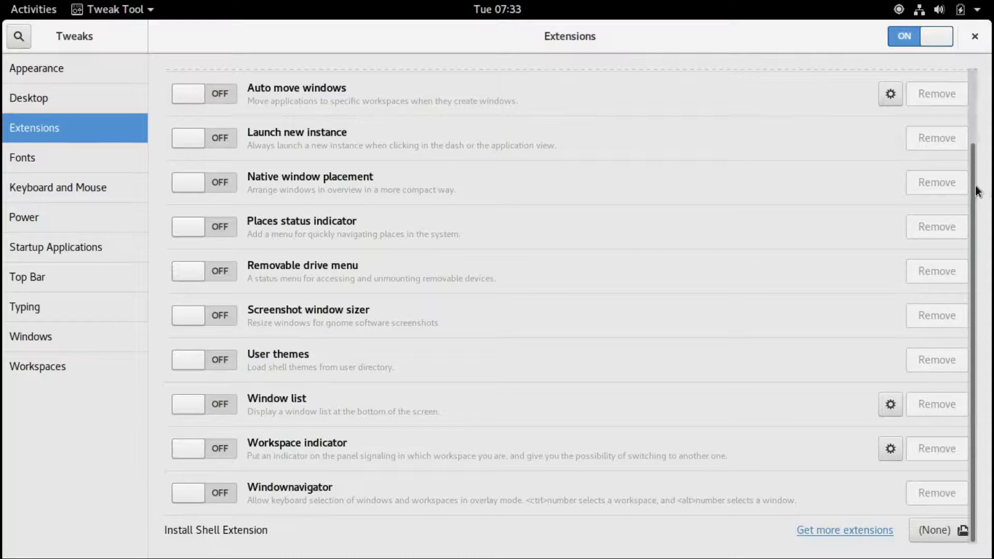
scroll(977, 143, "up", 1)
scroll(976, 143, "up", 2)
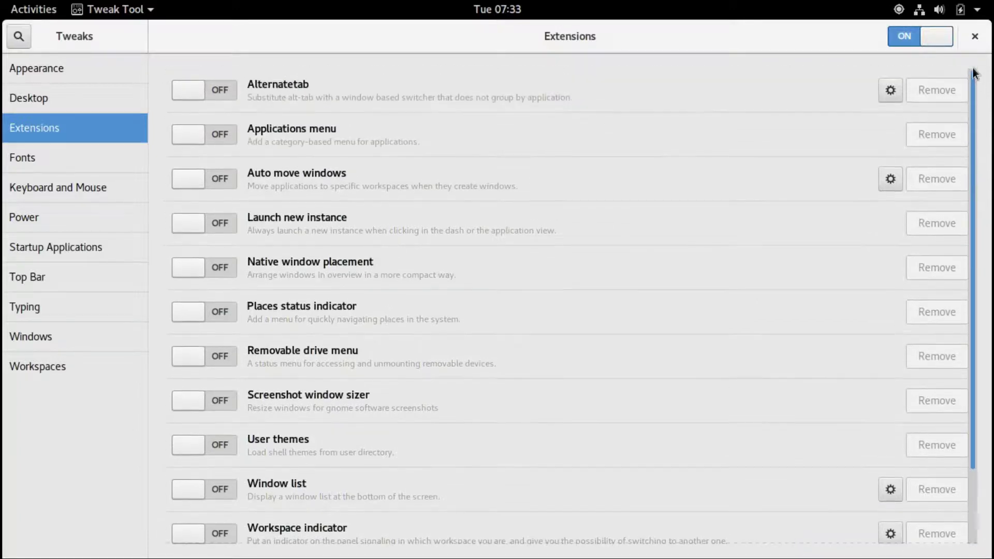
left_click(37, 70)
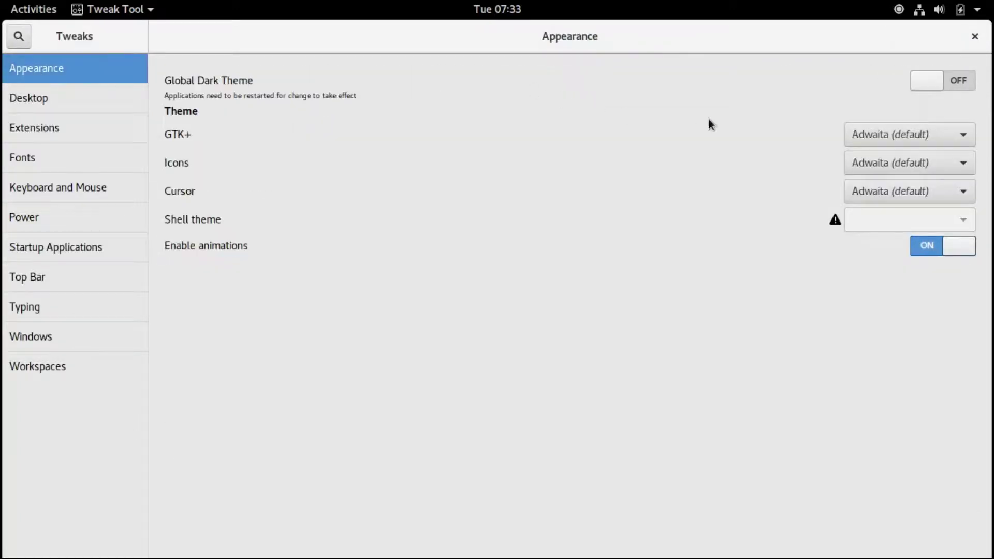
left_click(46, 127)
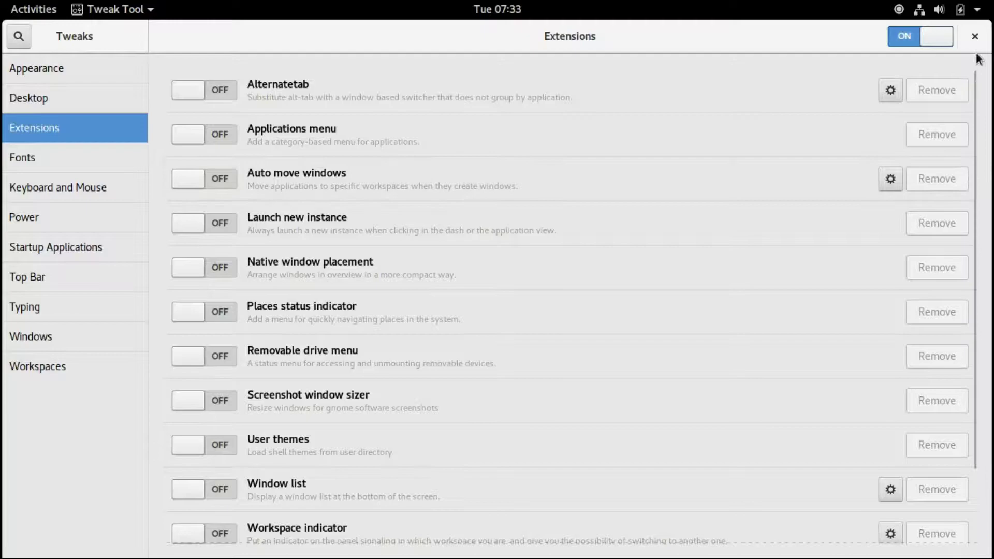
left_click(975, 36)
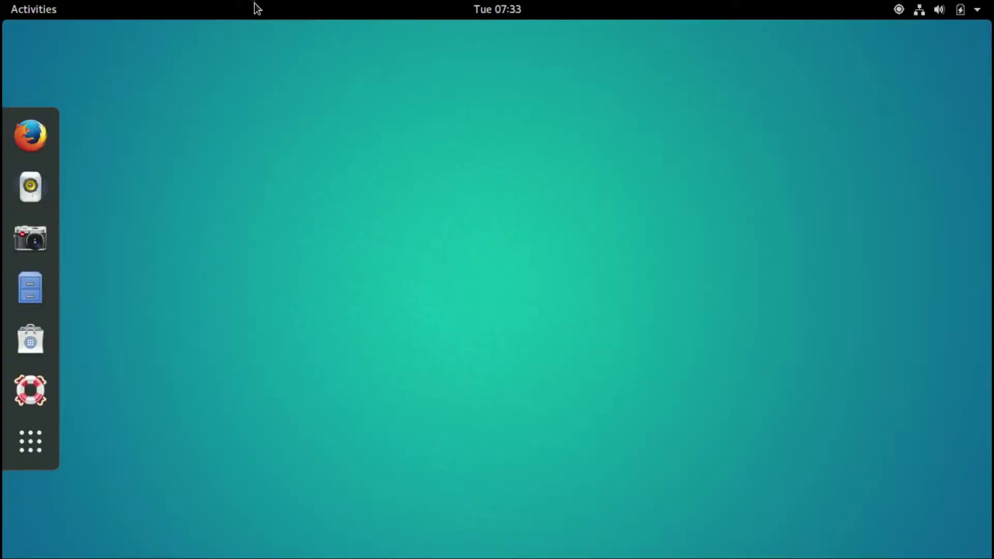
Relaunch Tweak Tool from an Activities search for 't'.
left_click(39, 14)
type("t")
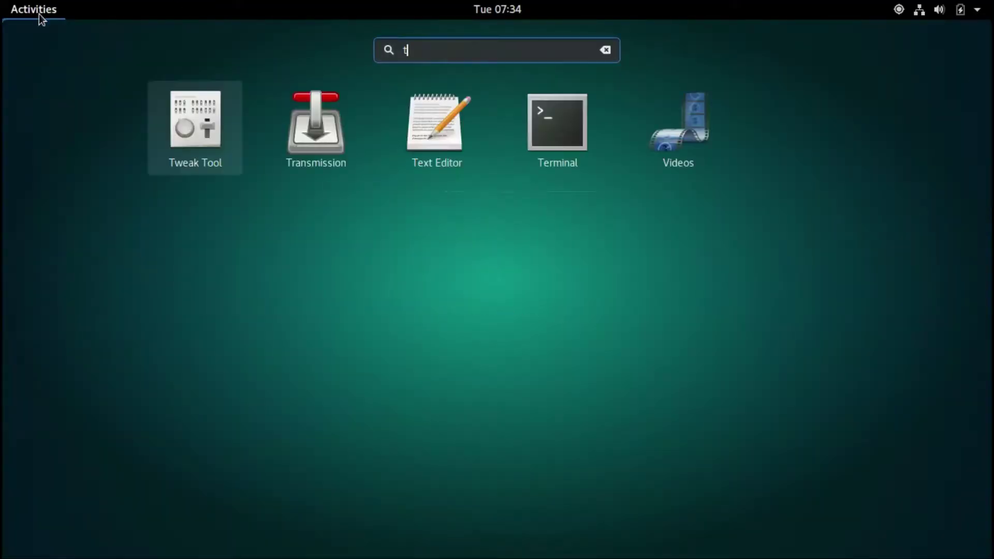
left_click(196, 119)
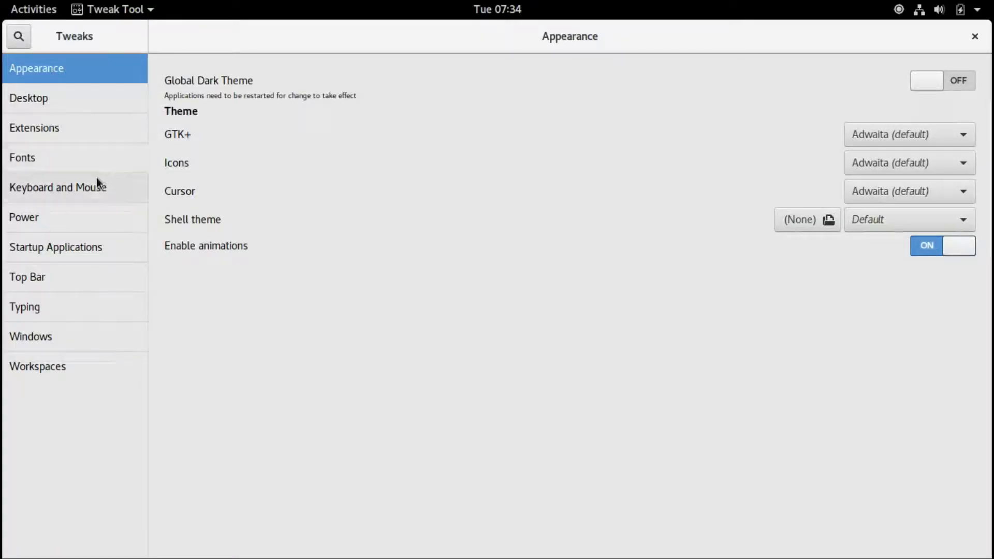
Select United-Ubuntu in the Shell theme dropdown, then in the GTK+ dropdown.
left_click(861, 219)
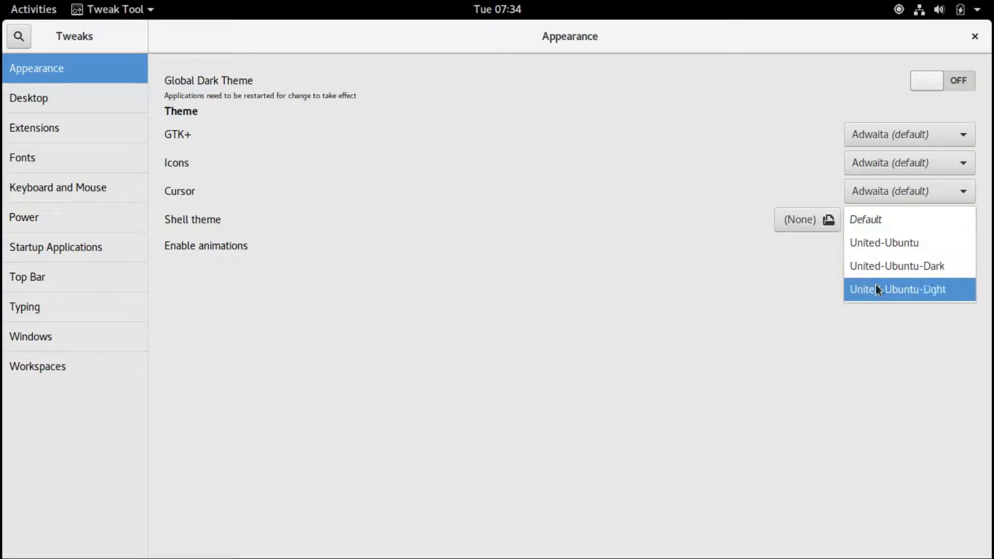
left_click(885, 247)
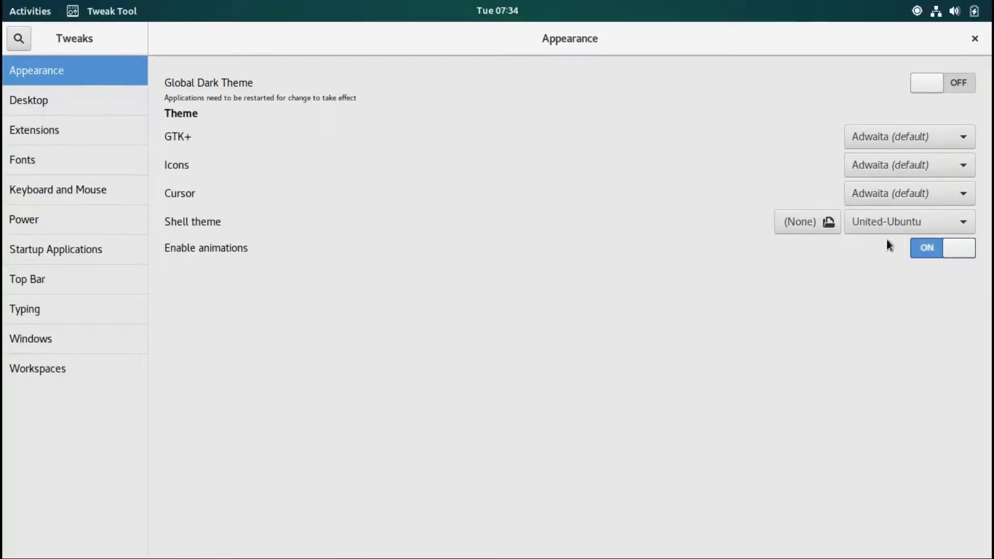
left_click(905, 139)
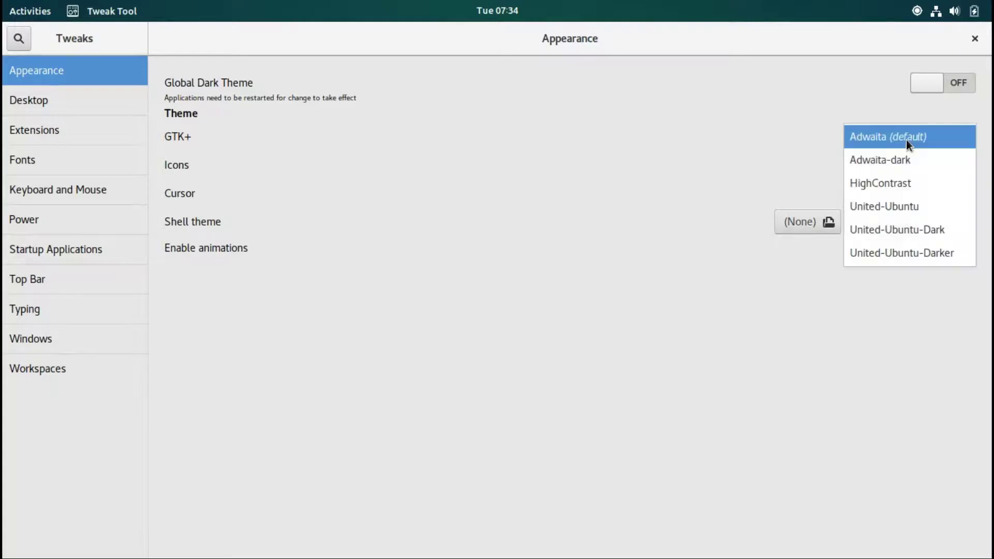
left_click(896, 206)
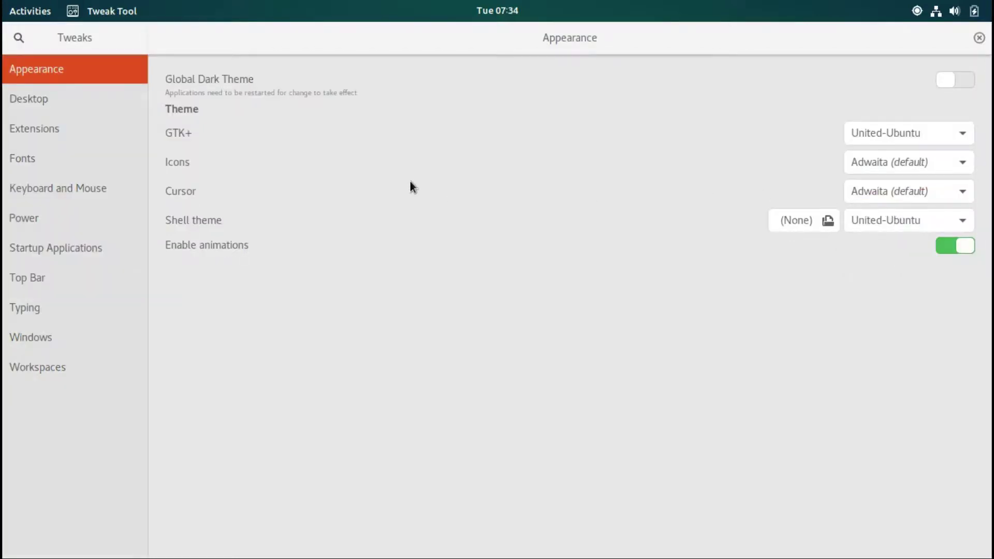
Check the Extensions list for Dash to dock and User themes, then enable Maximise and Minimise titlebar buttons.
left_click(57, 131)
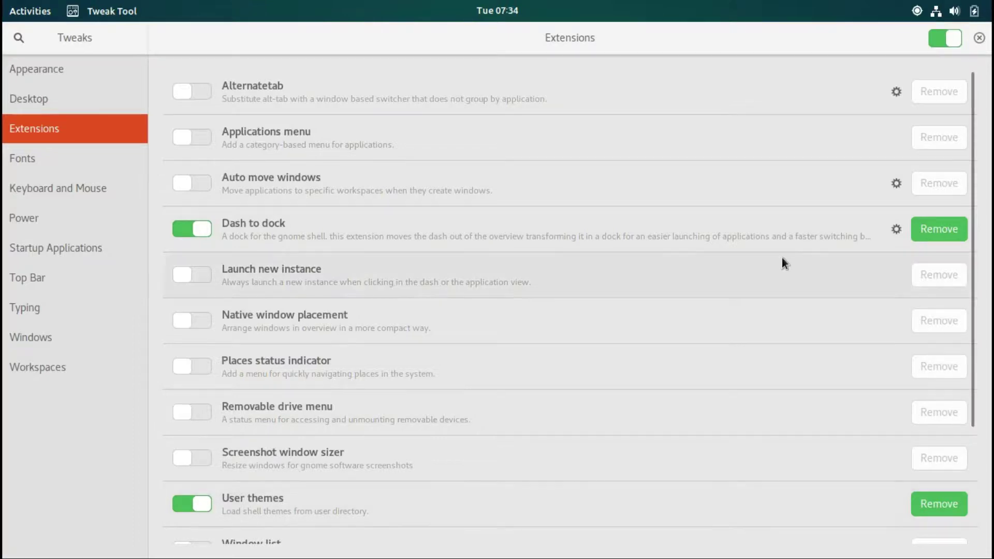
left_click_drag(968, 201, 979, 396)
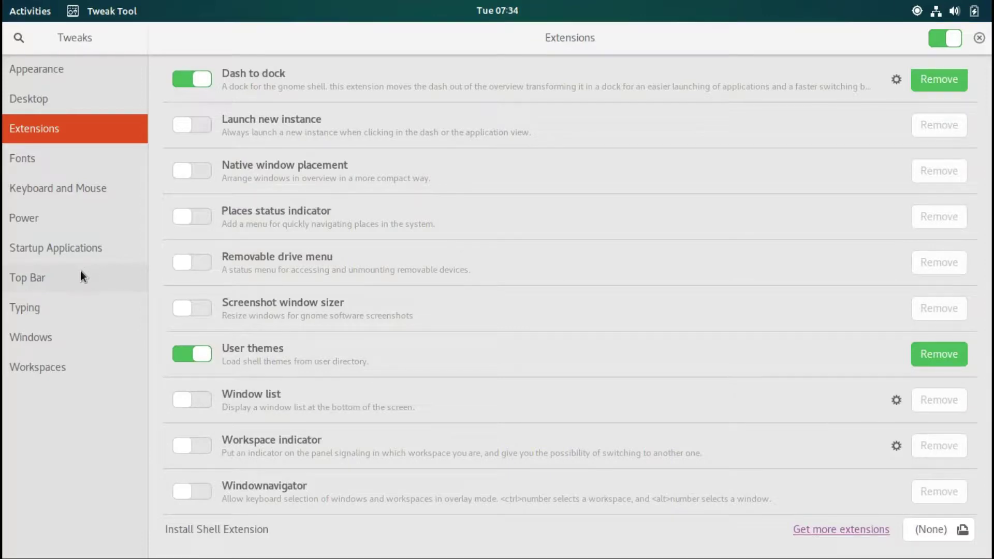
left_click(38, 340)
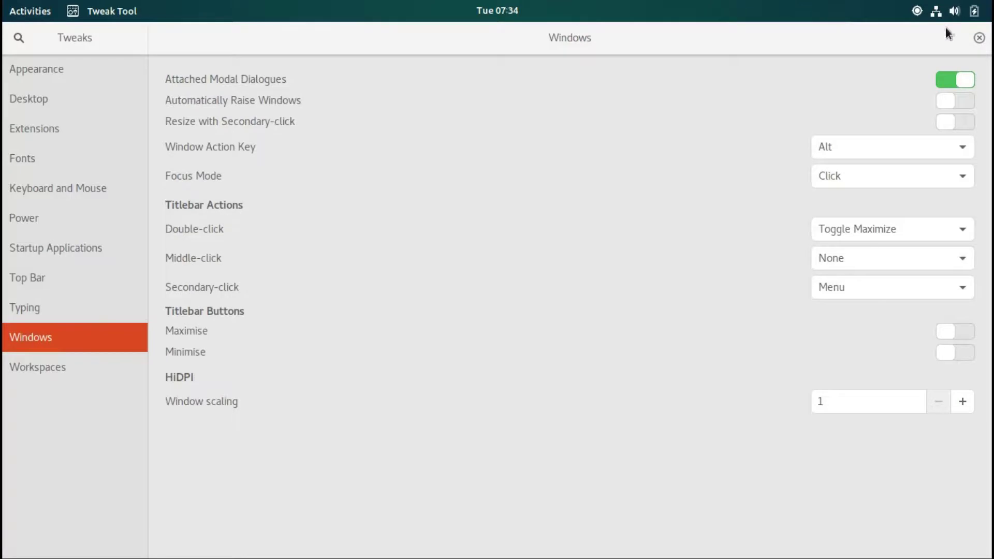
left_click(964, 332)
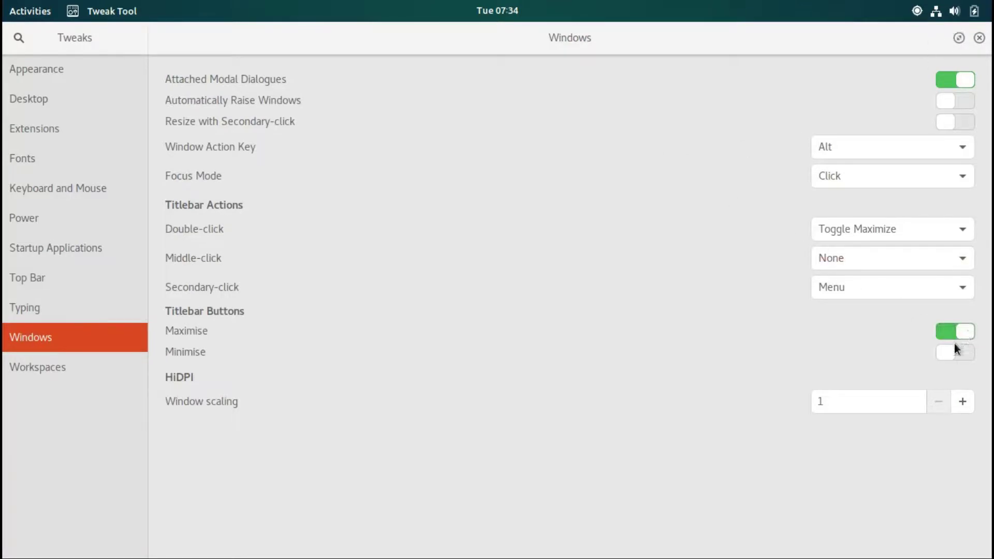
left_click(960, 353)
Minimise Tweak Tool and launch Files at the Home folder from the dock.
left_click(937, 38)
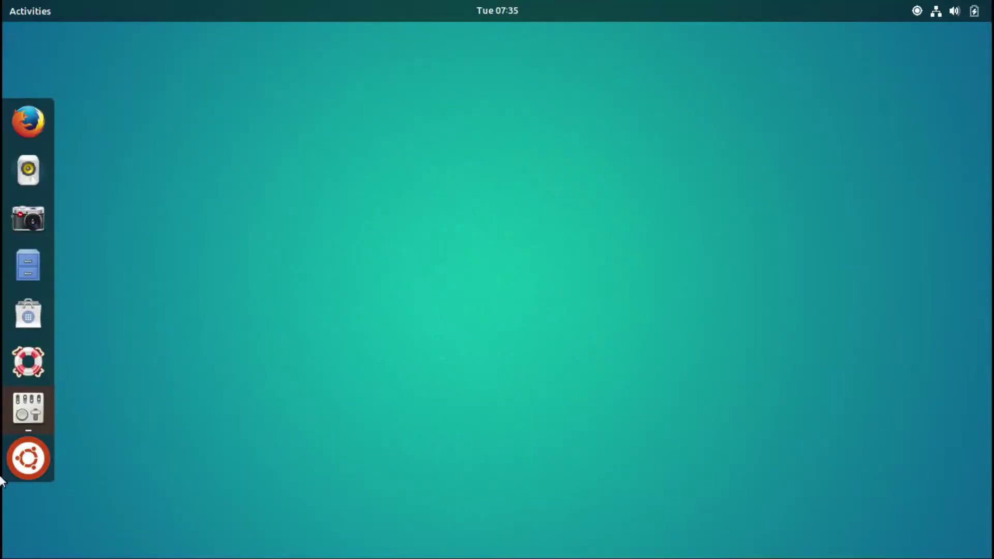
left_click(23, 462)
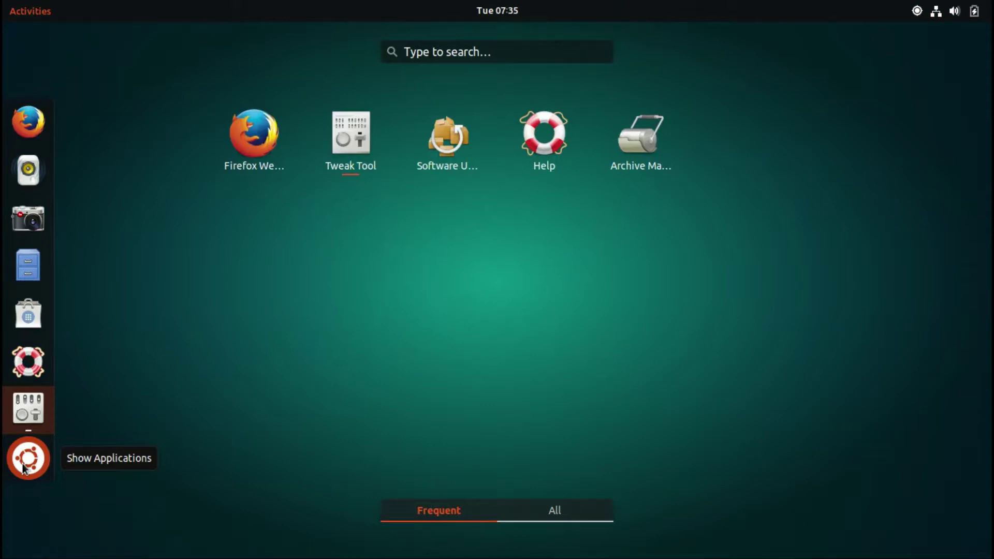
left_click(23, 466)
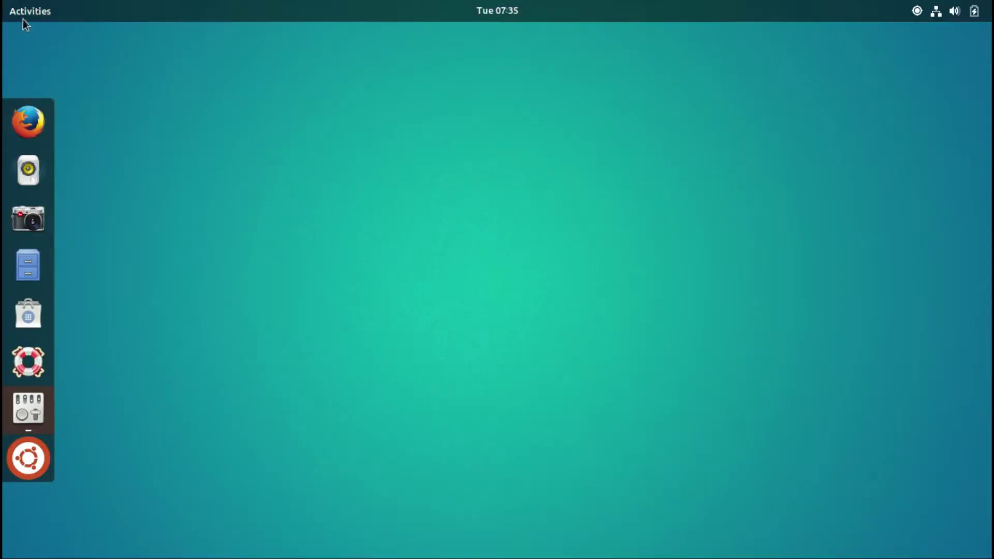
left_click(28, 277)
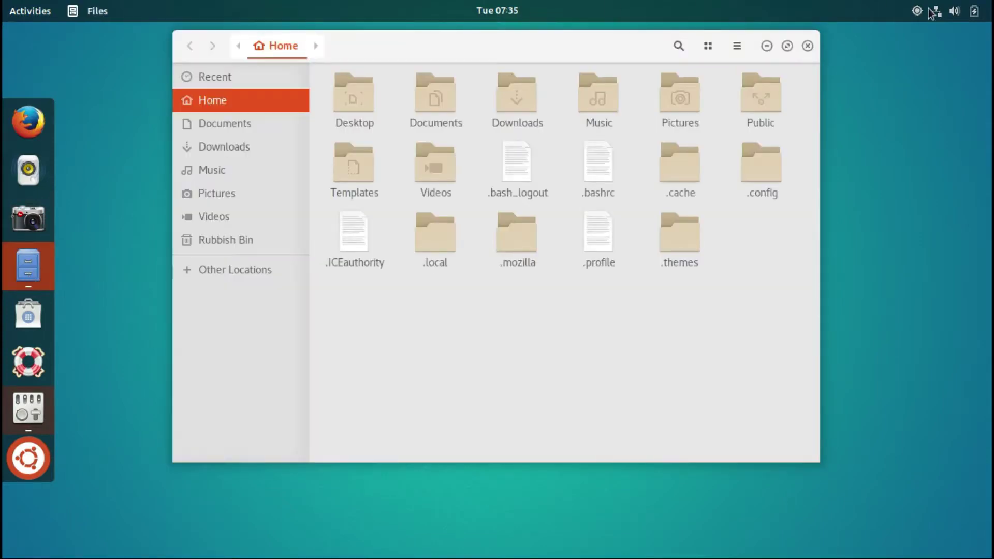
Lower the sound volume with the slider in the system status menu.
left_click(957, 13)
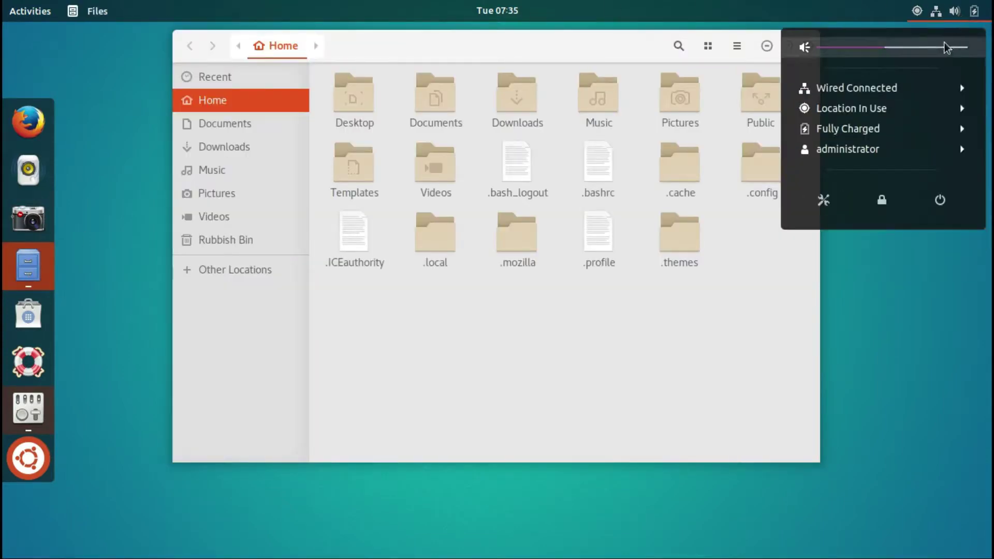
left_click_drag(947, 48, 905, 55)
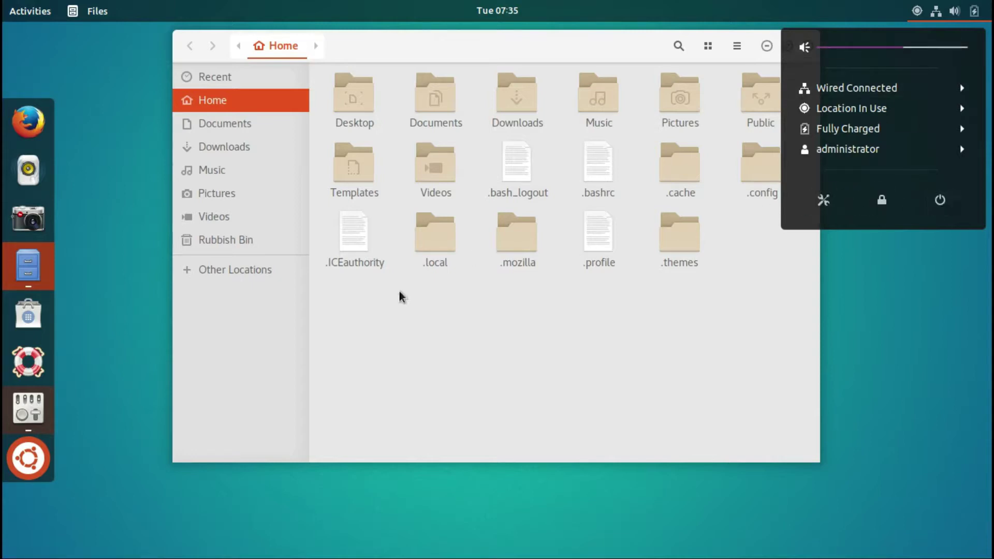
left_click(39, 402)
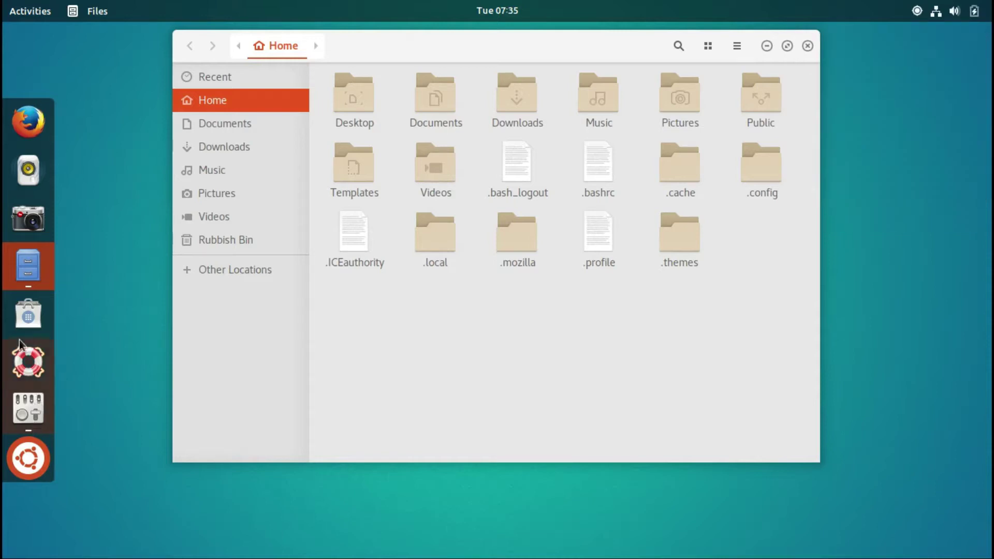
Launch Settings from an Activities search for 'sel', move All Settings aside, and refocus Tweak Tool.
left_click(26, 11)
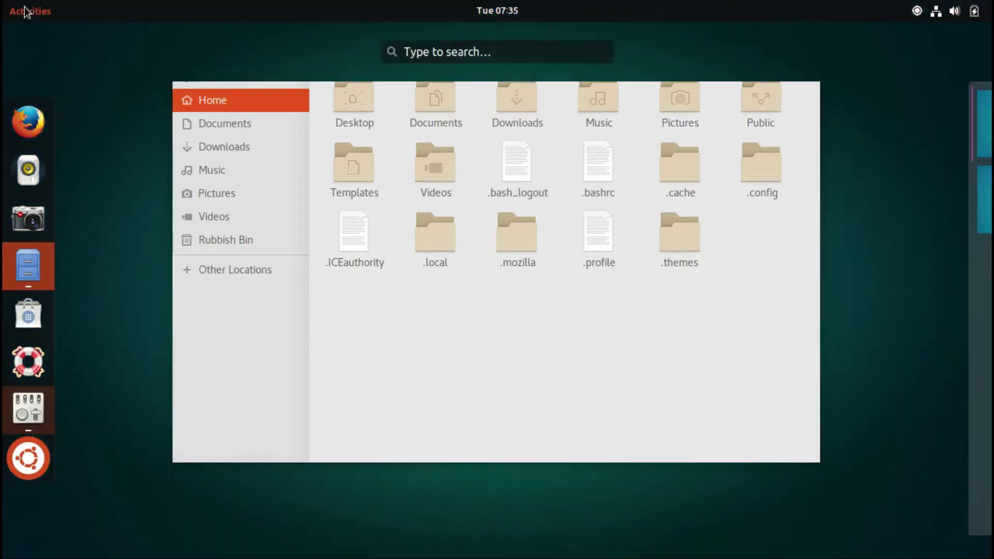
type("sel")
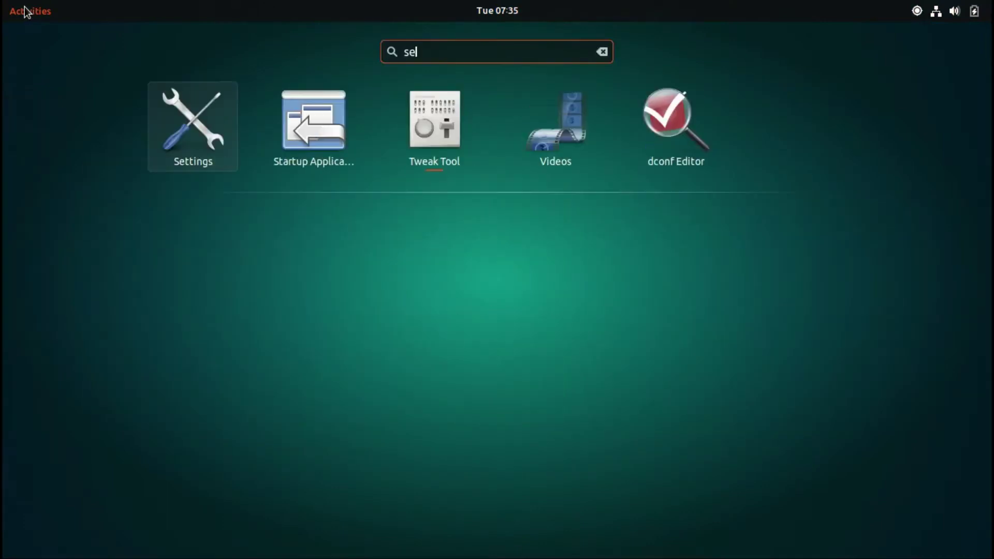
left_click(185, 116)
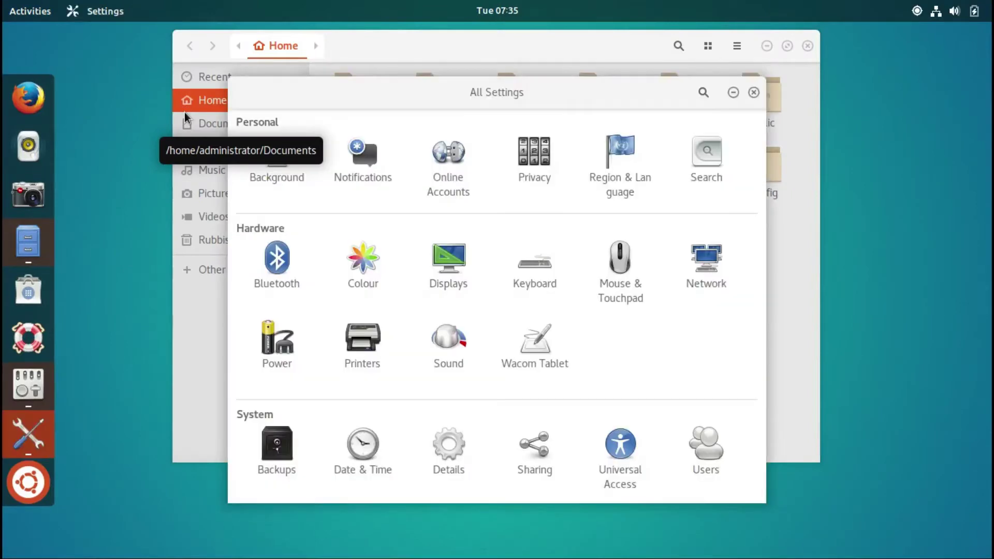
left_click_drag(373, 109, 641, 200)
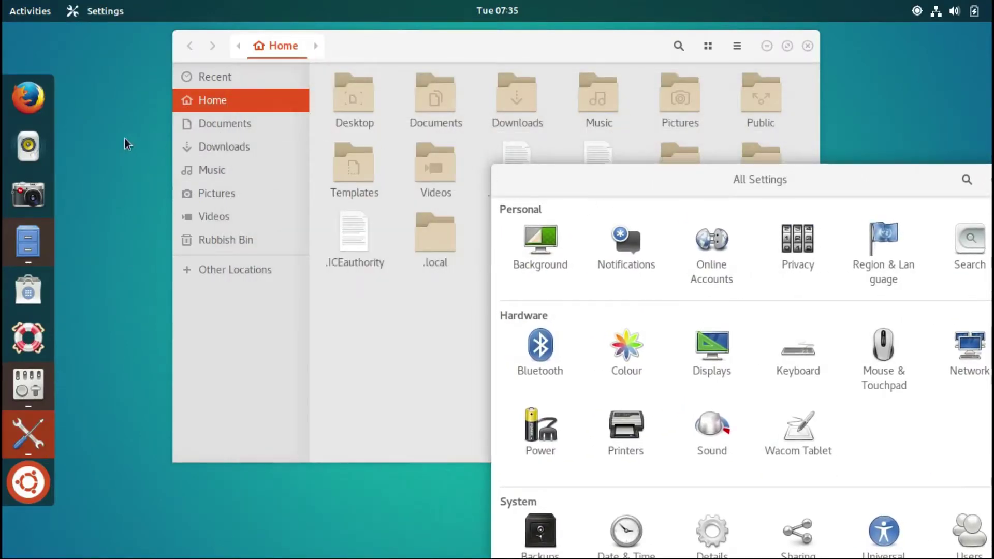
left_click(34, 380)
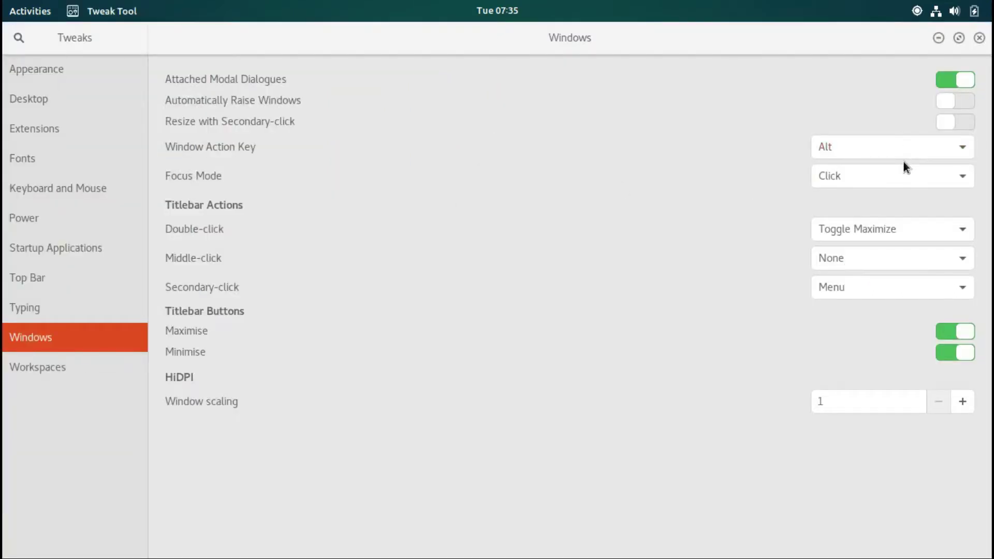
In Appearance, apply United-Ubuntu-Dark as both the GTK+ theme and the Shell theme.
left_click(39, 75)
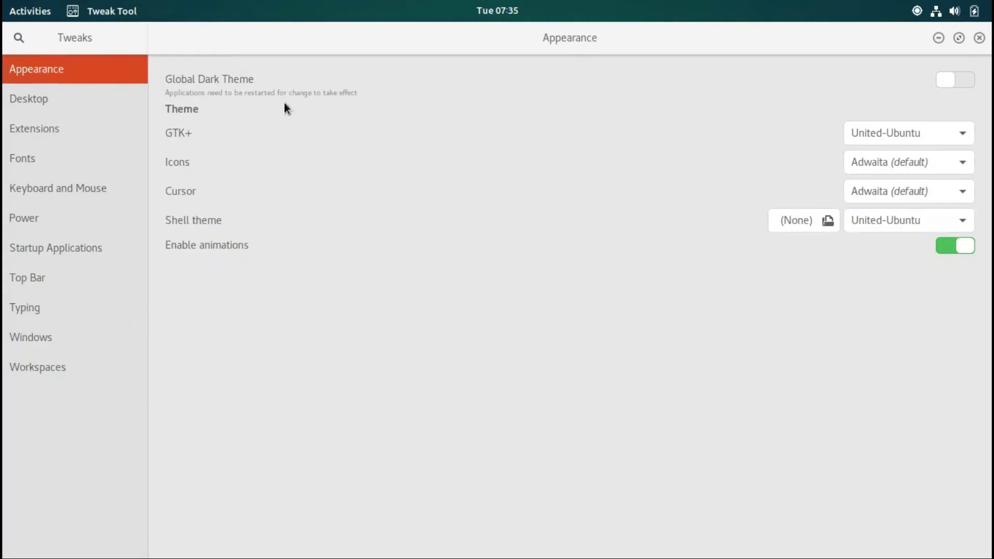
left_click(868, 132)
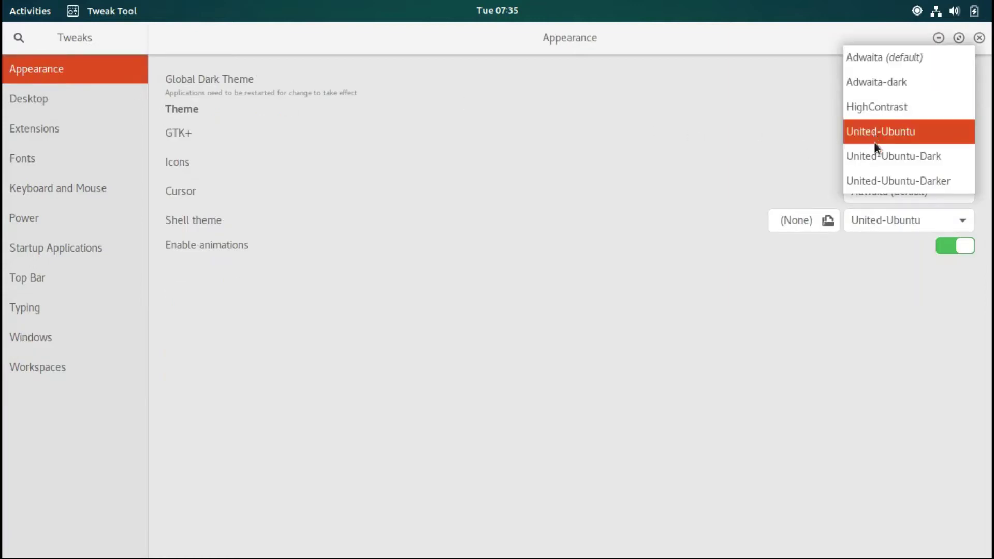
left_click(873, 155)
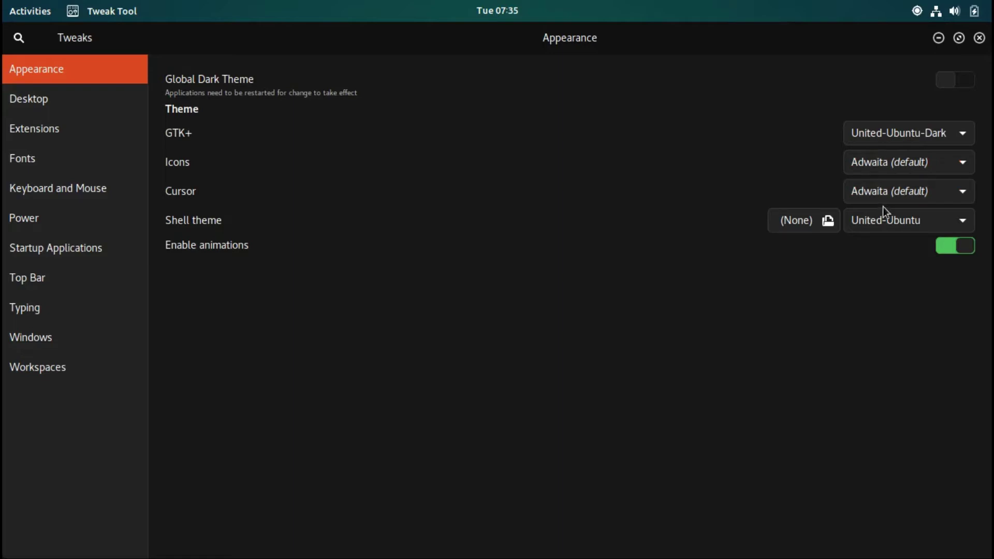
left_click(887, 220)
left_click(885, 244)
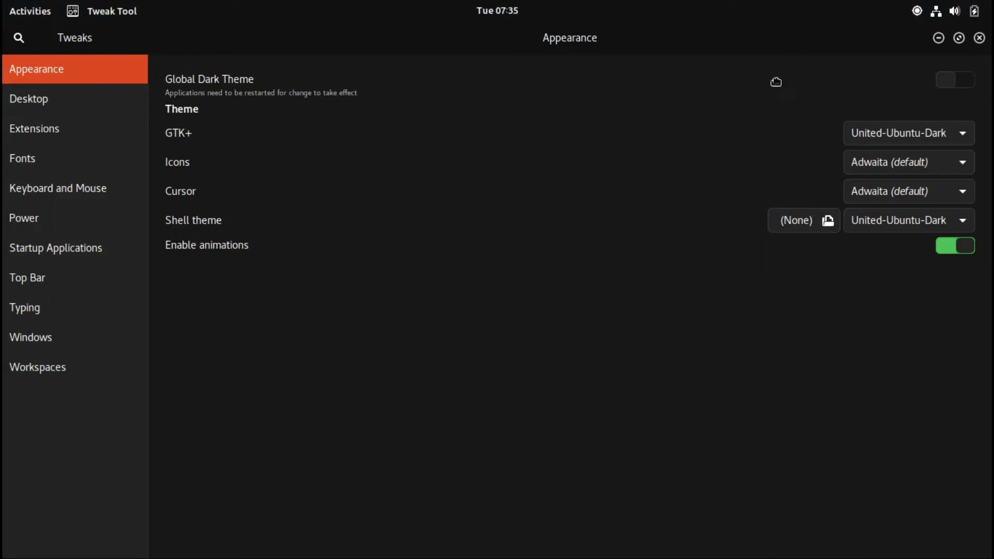
Unmaximise Tweak Tool, then switch GTK+ to United-Ubuntu-Darker and Shell to United-Ubuntu-Light.
left_click_drag(810, 53, 677, 10)
left_click(920, 136)
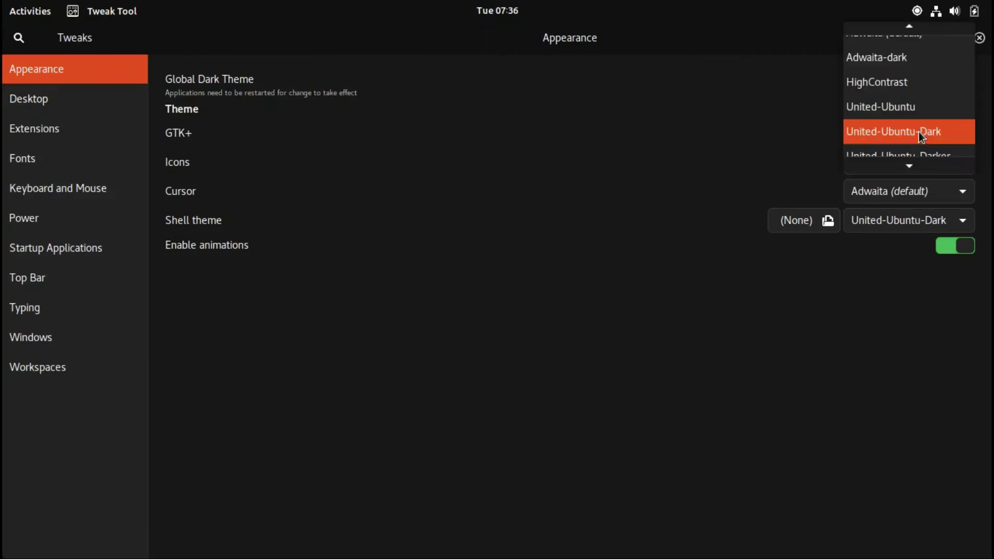
left_click(917, 146)
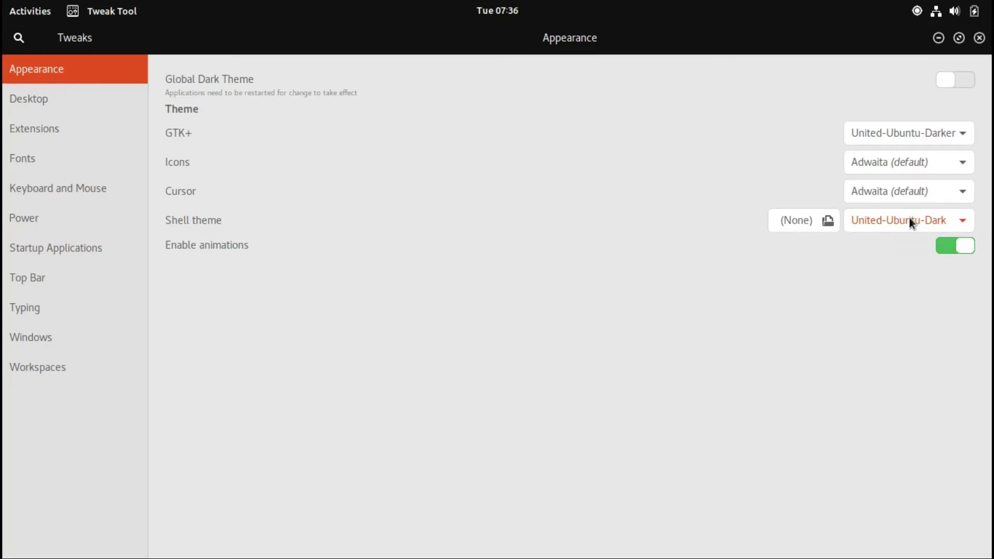
left_click(909, 220)
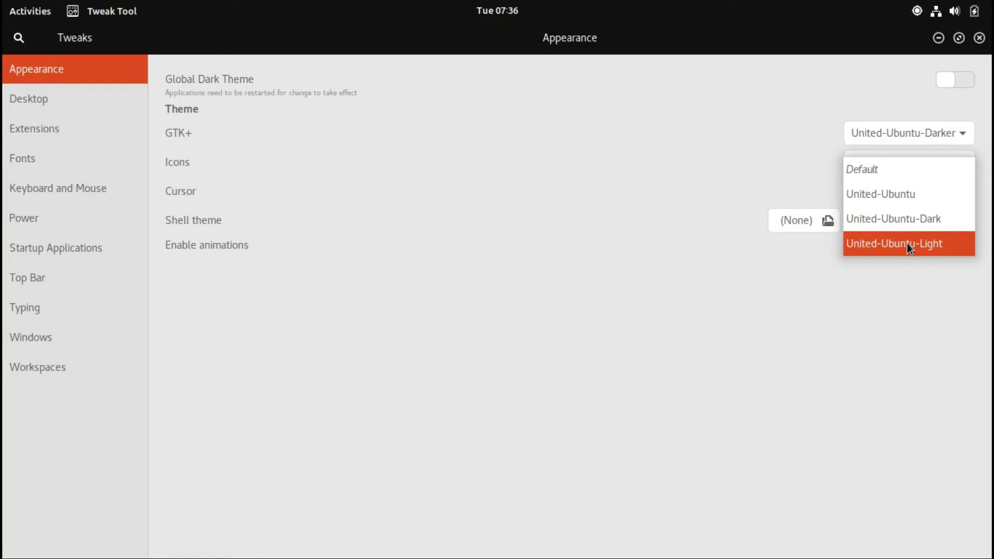
left_click(907, 244)
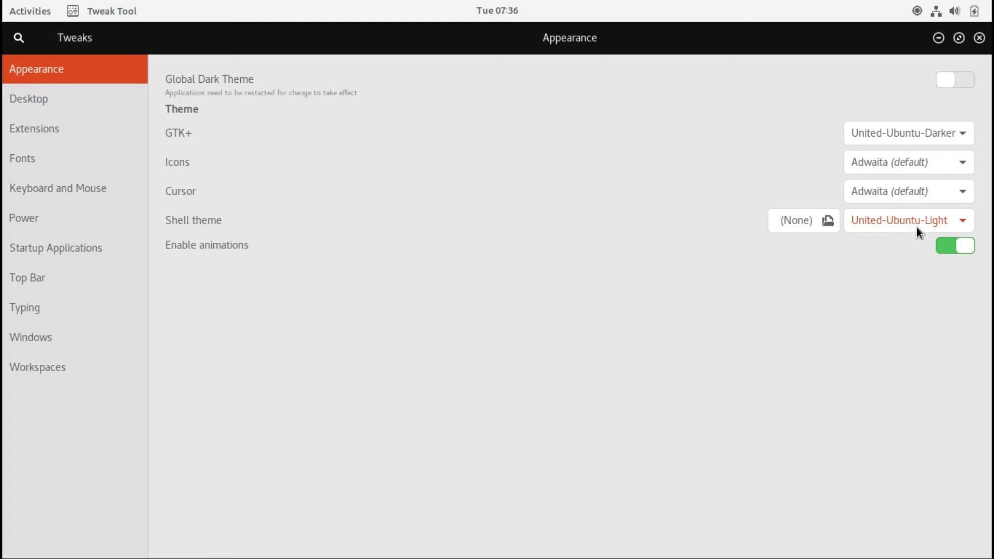
Show the Activities overview with the Tweak Tool, Home and All Settings windows side by side.
left_click(18, 10)
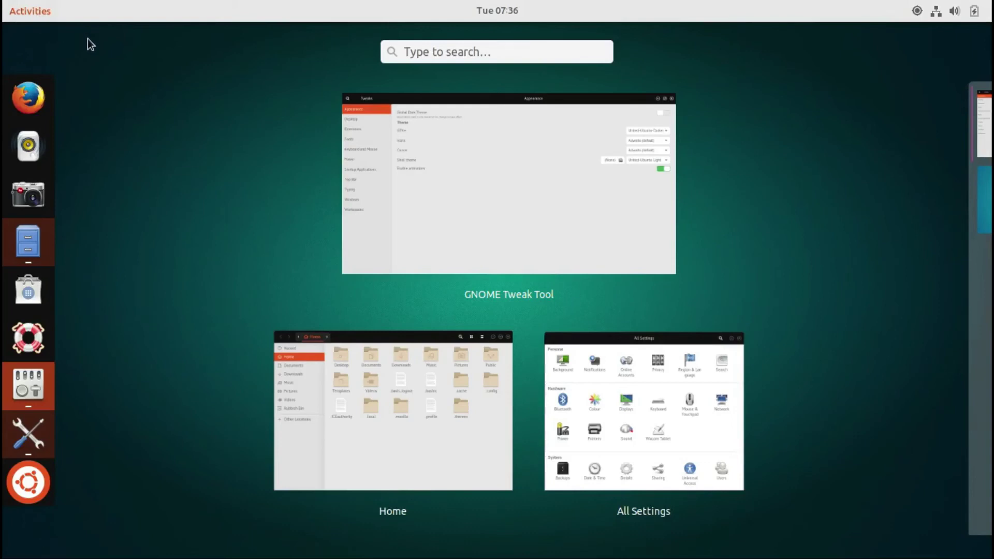